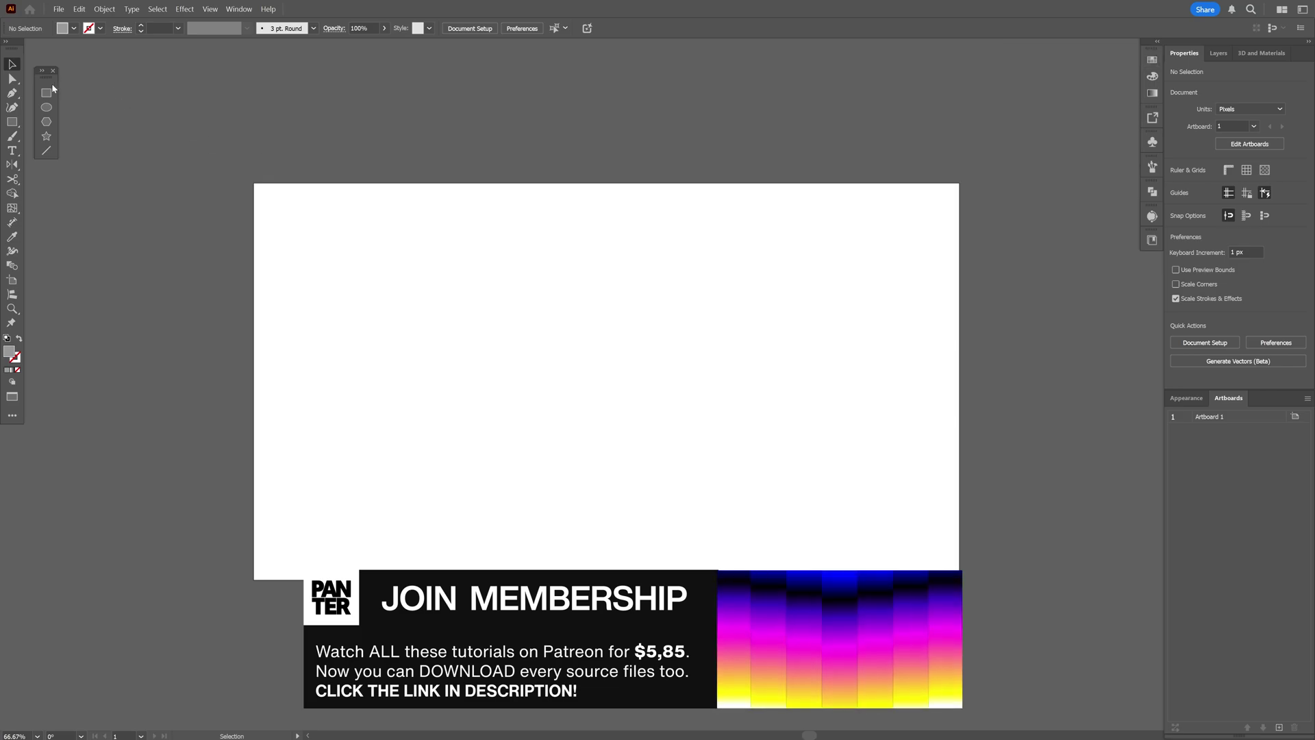
- Draw a grey rectangle spanning the full 1366 × 768 px artboard
drag(252, 182, 958, 579)
- Lock the grey backdrop layer and add a new layer above it
click(1151, 91)
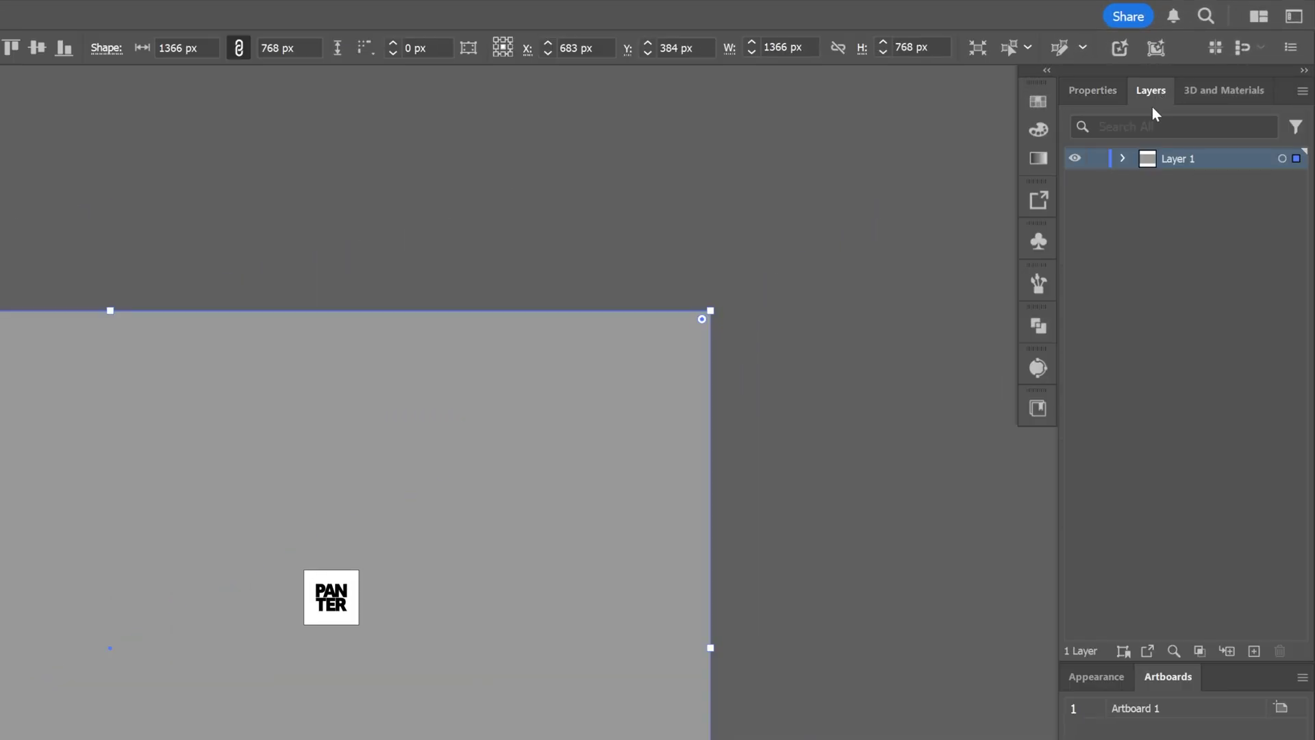
click(1096, 159)
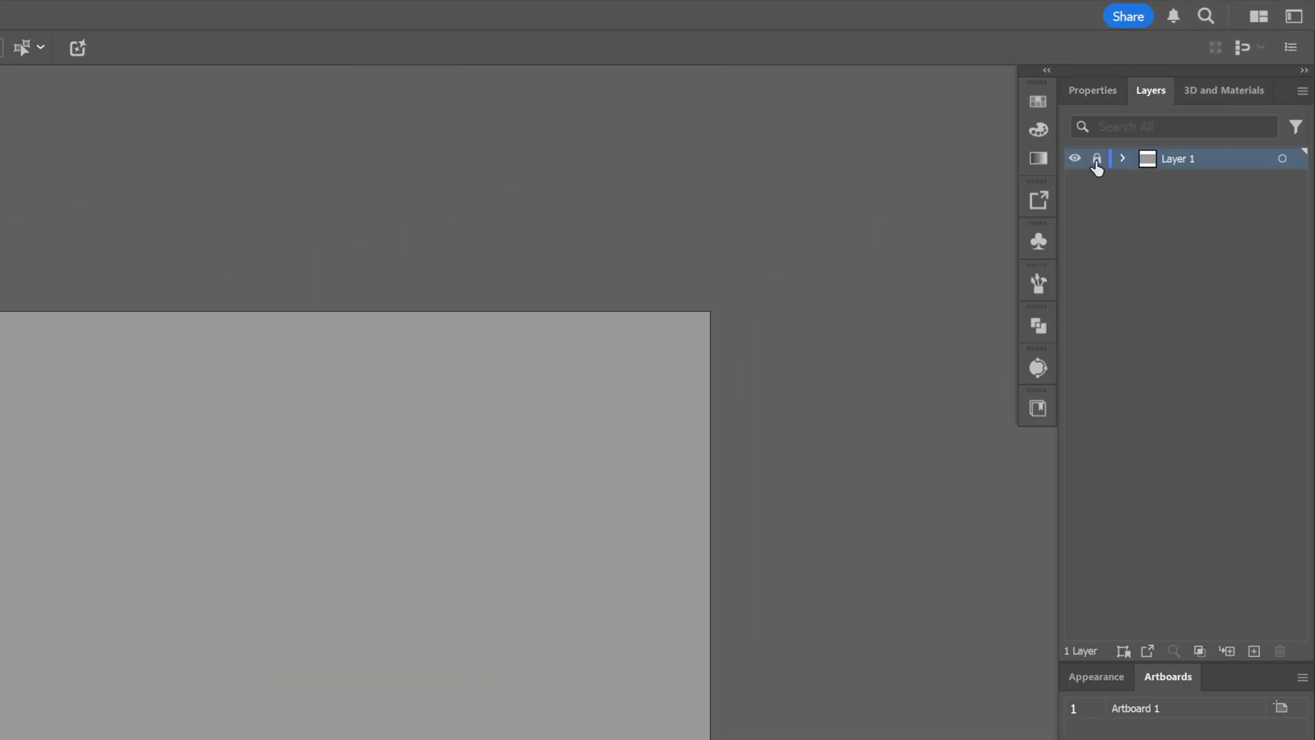
click(1253, 651)
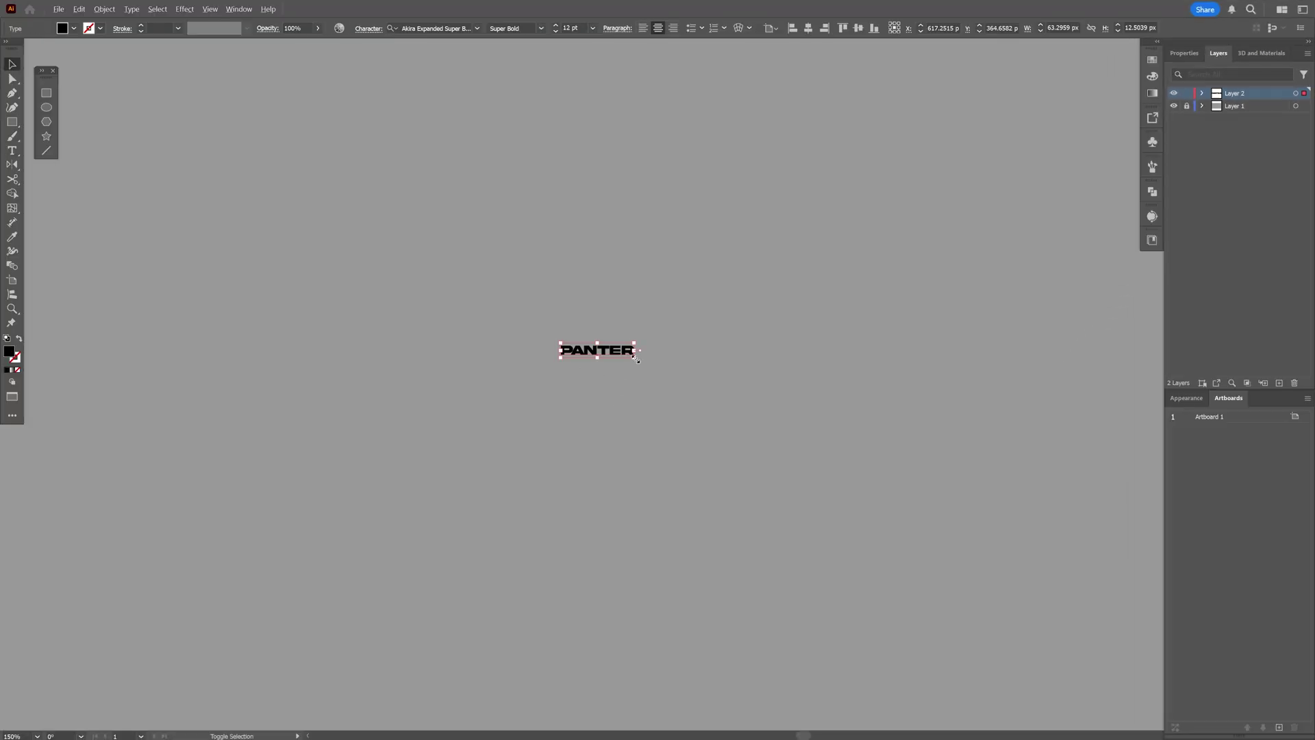
- Scale the PANTER text to about 493 px wide, set kerning to 0 and make it white
drag(635, 359, 860, 425)
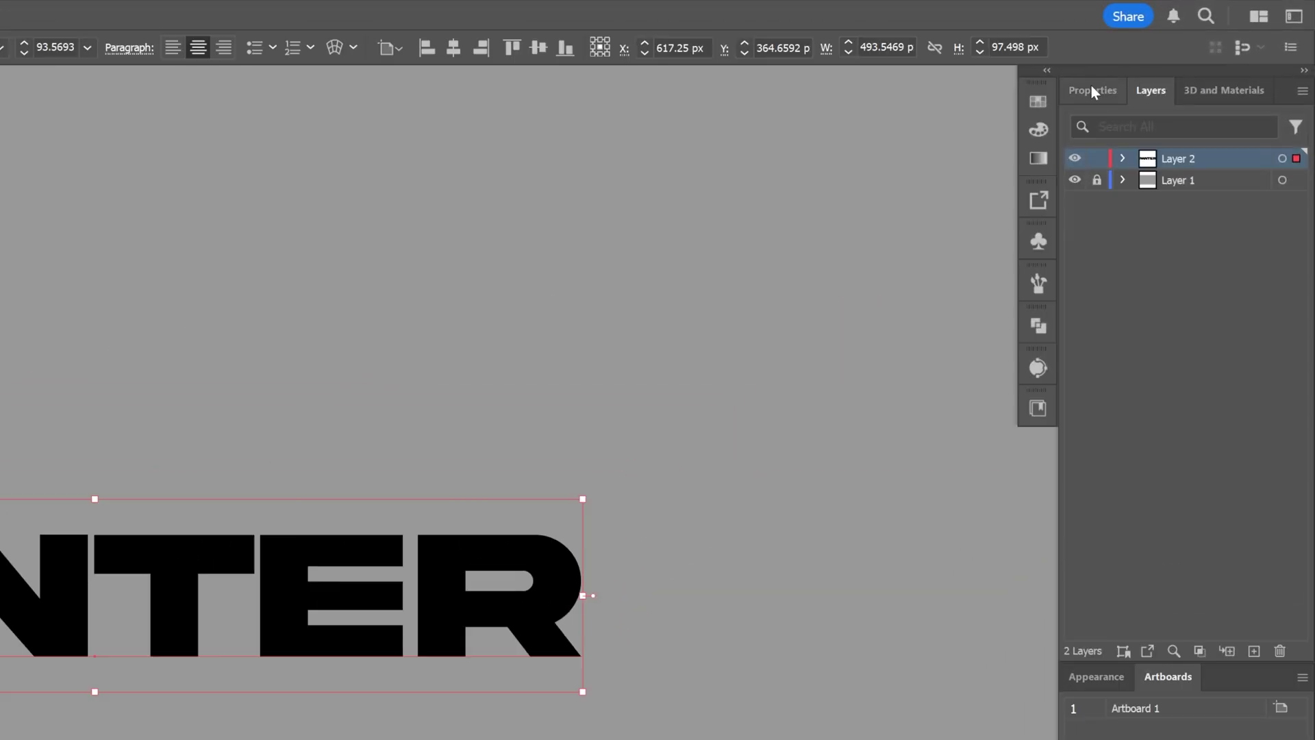
click(1091, 91)
click(1108, 487)
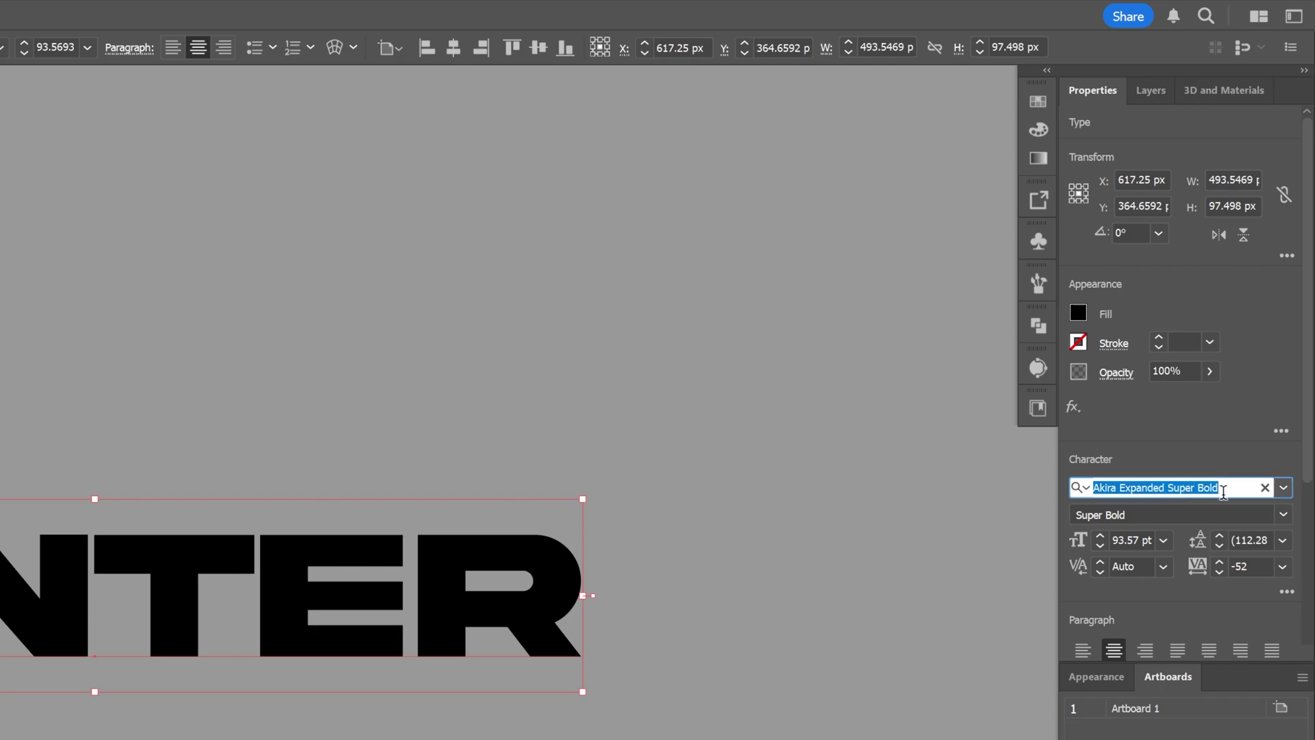
key(Return)
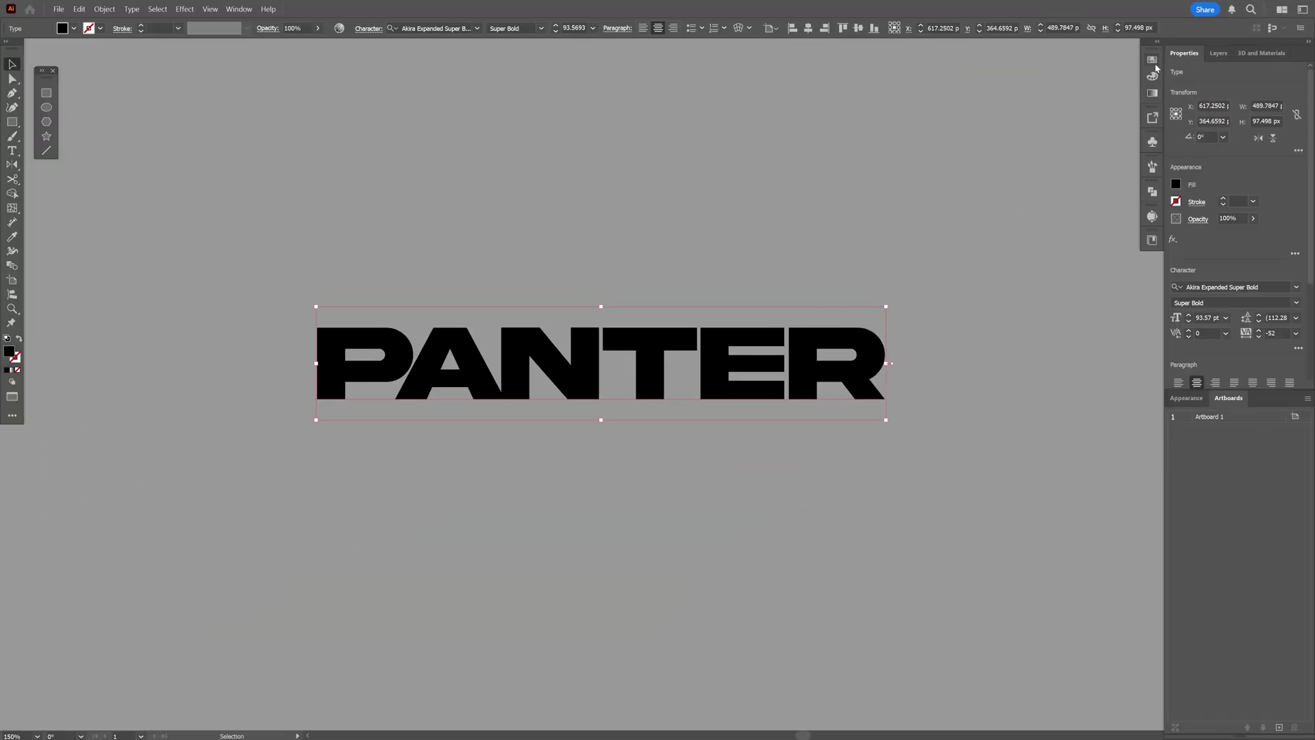
click(1153, 60)
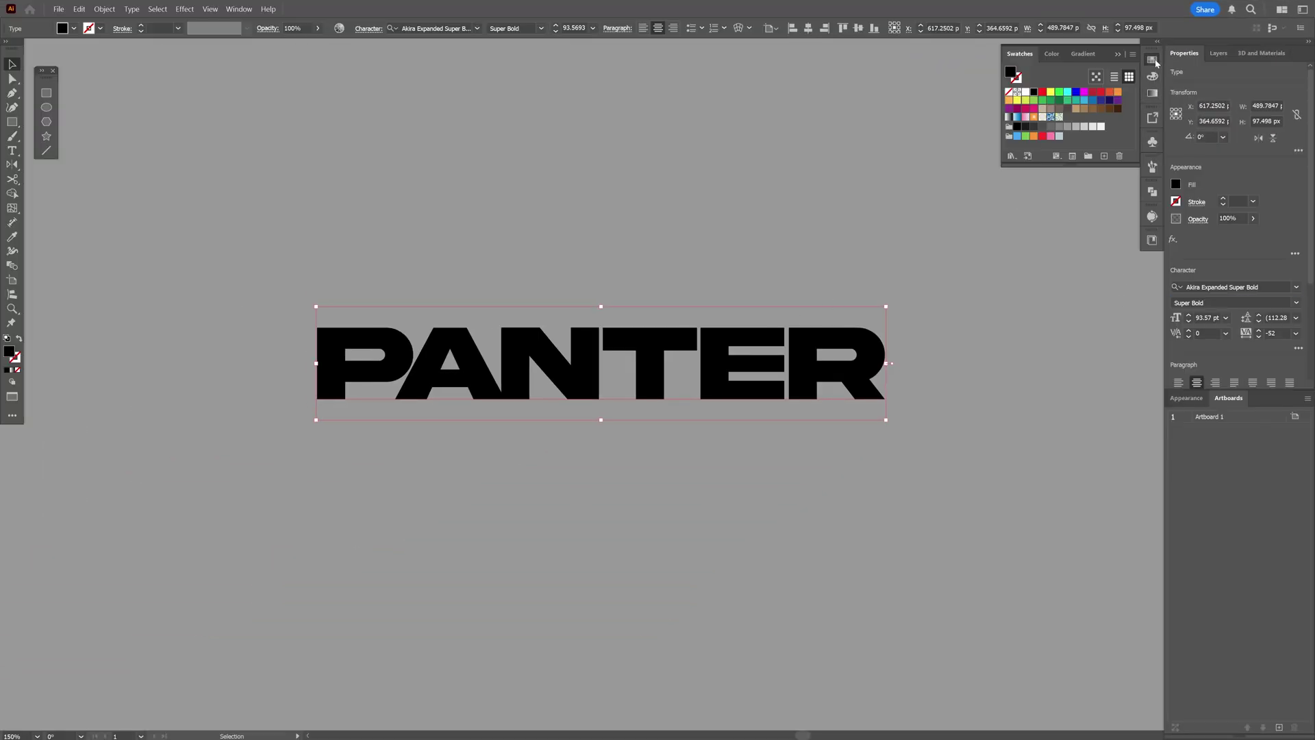
click(1027, 92)
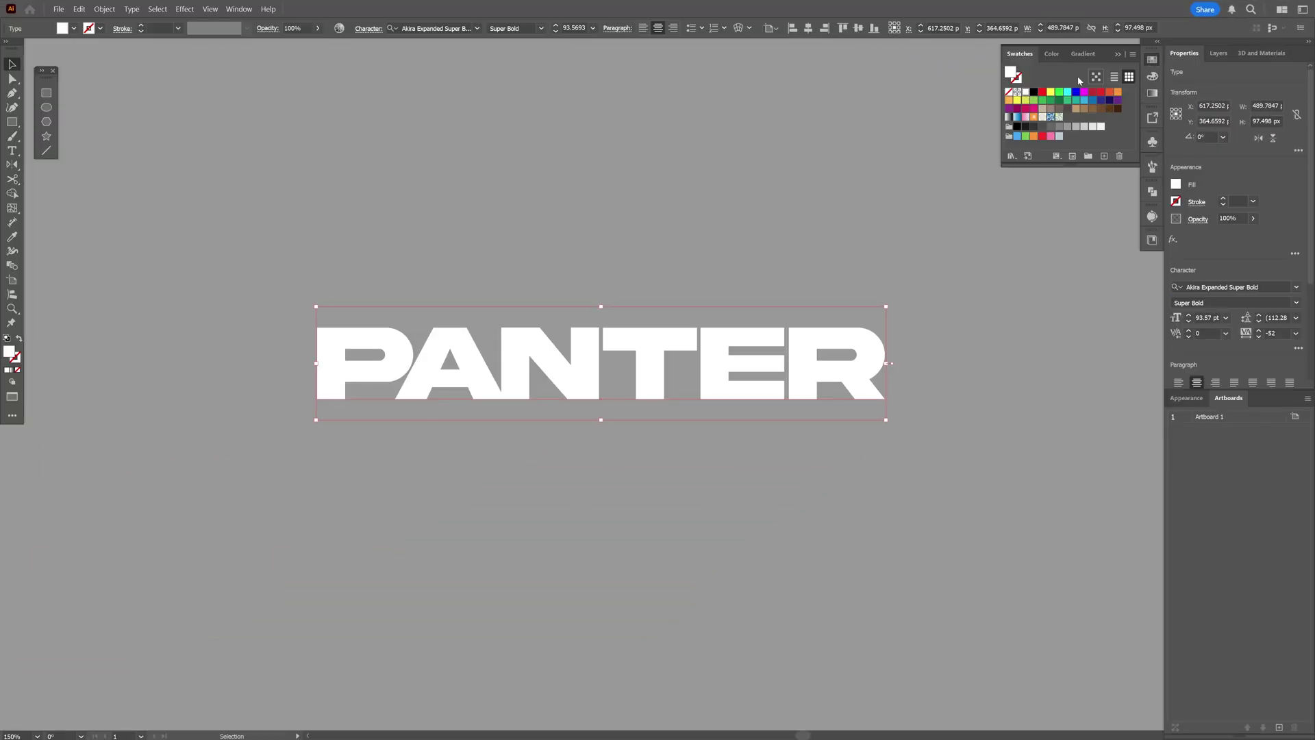
click(1118, 54)
right_click(653, 352)
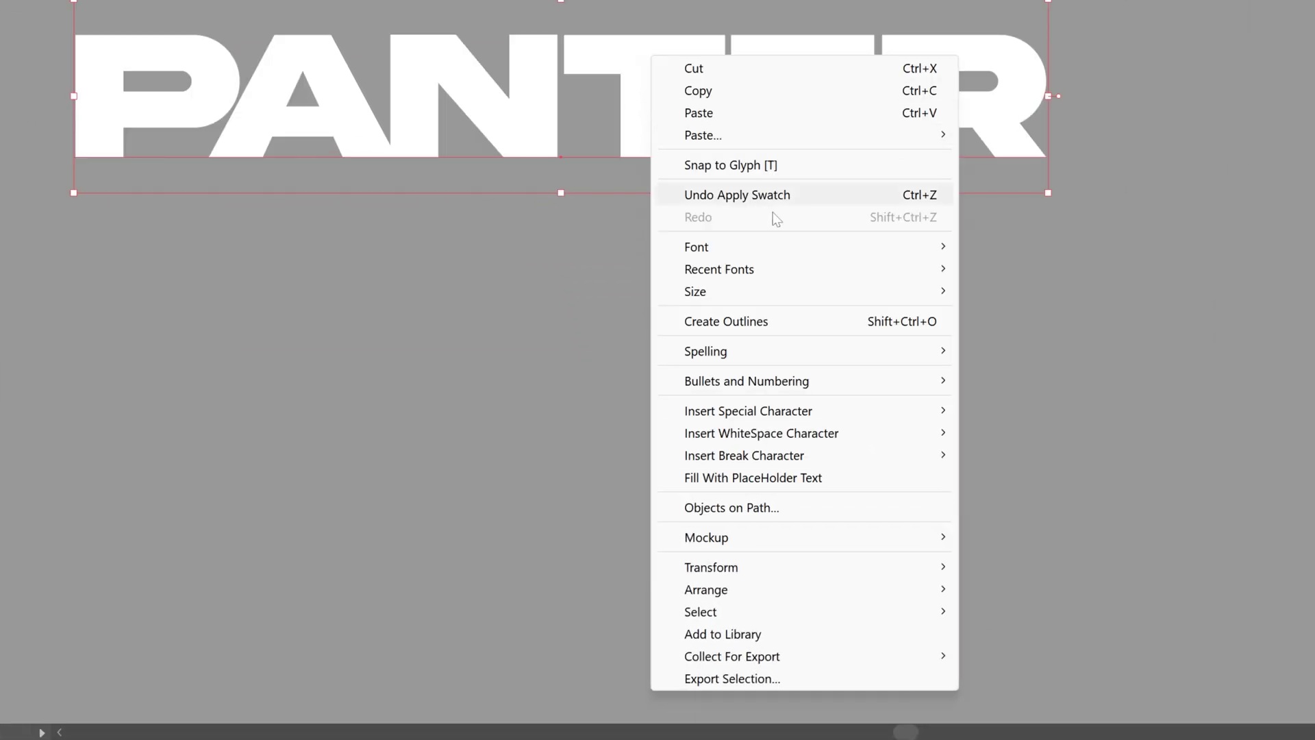
- Outline the PANTER text and duplicate it upward into stacked rows
click(729, 496)
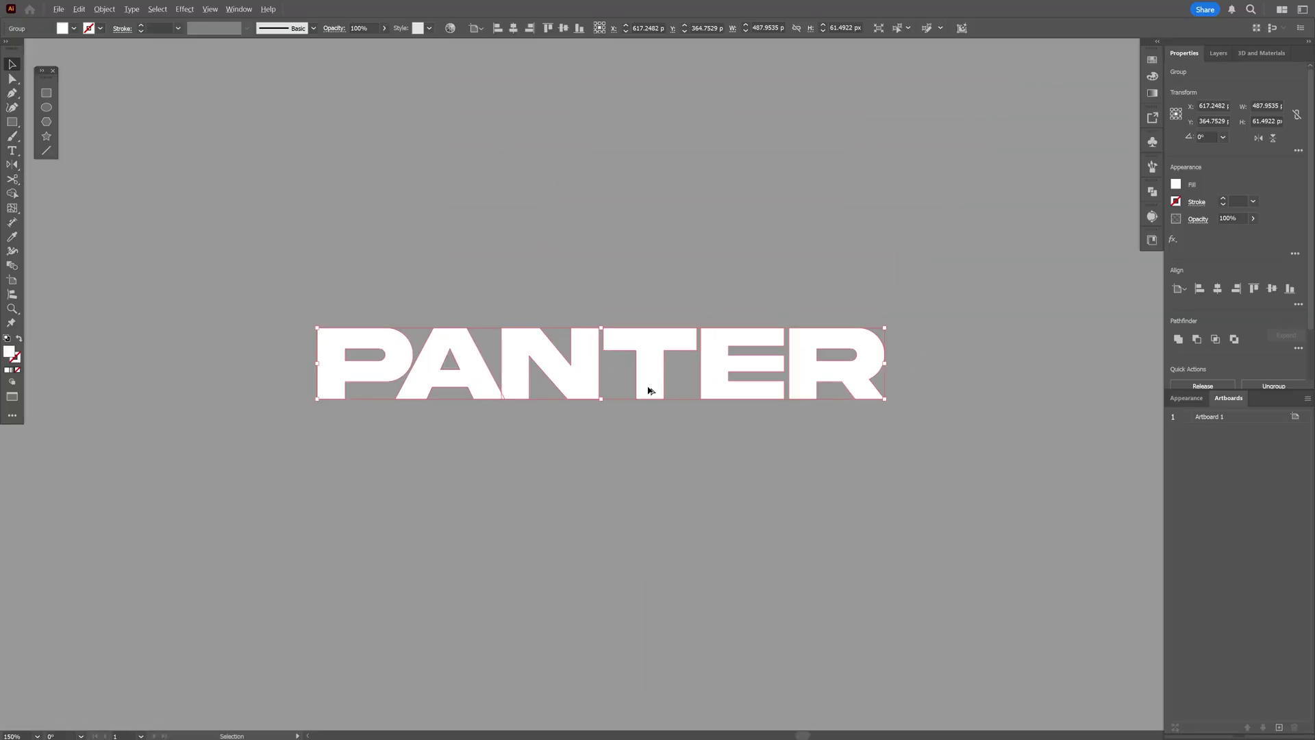
drag(645, 131, 645, 45)
drag(650, 335, 653, 541)
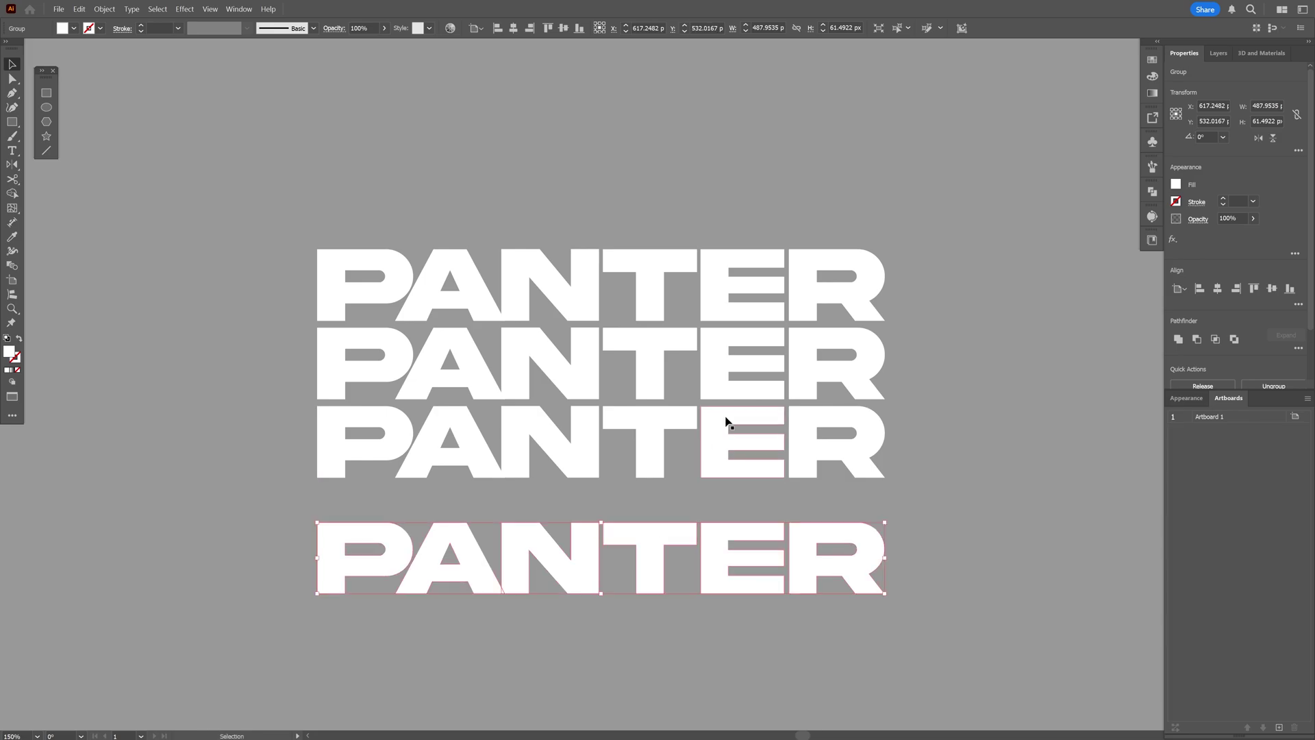
- Fill the bottom PANTER copy black and duplicate it above the white rows
click(1176, 185)
click(1070, 228)
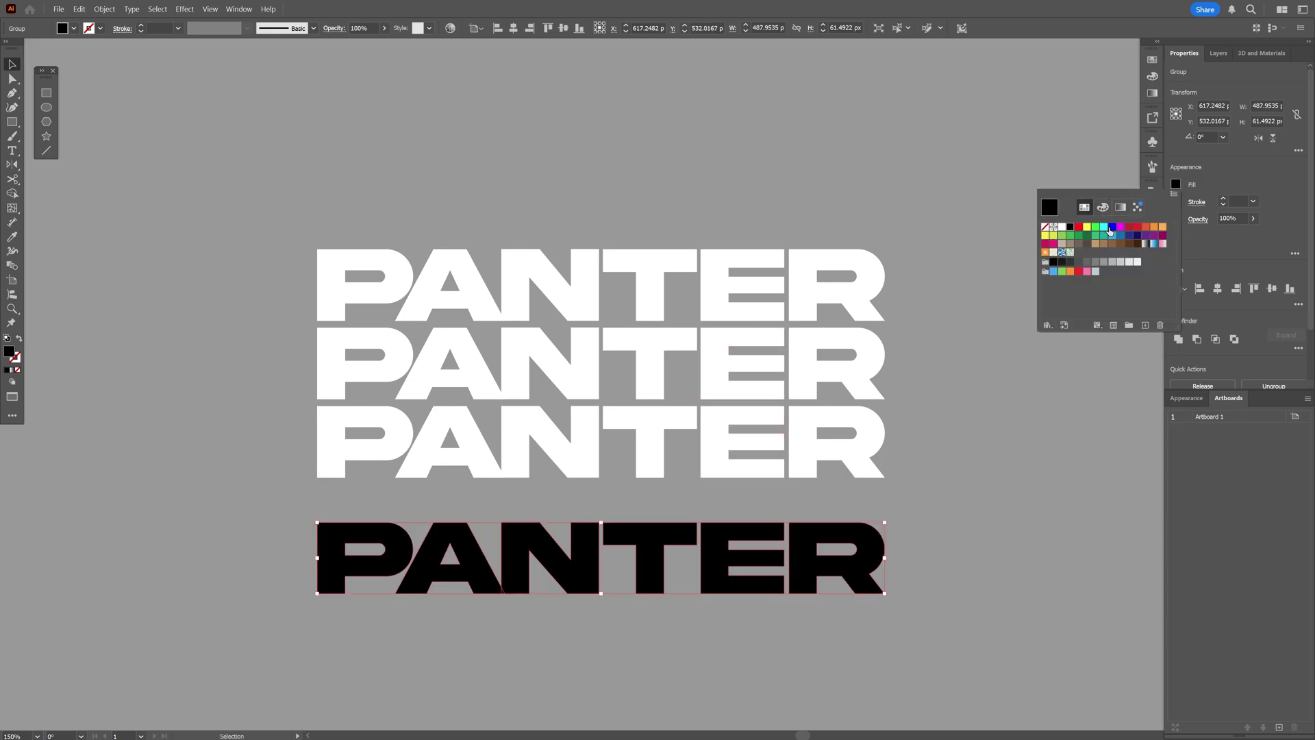
drag(712, 561, 710, 172)
scroll(894, 179, up, 1)
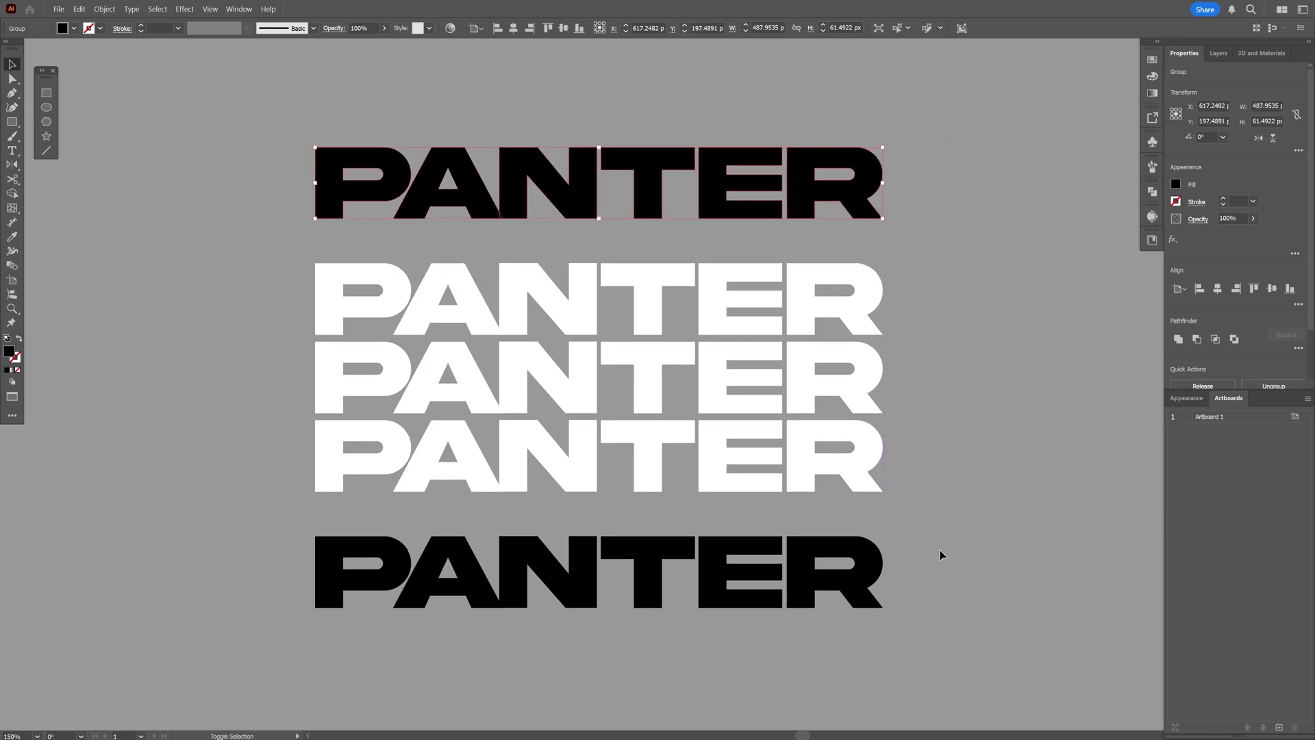
- Send both black PANTER rows behind the white rows
shift+click(835, 582)
right_click(835, 550)
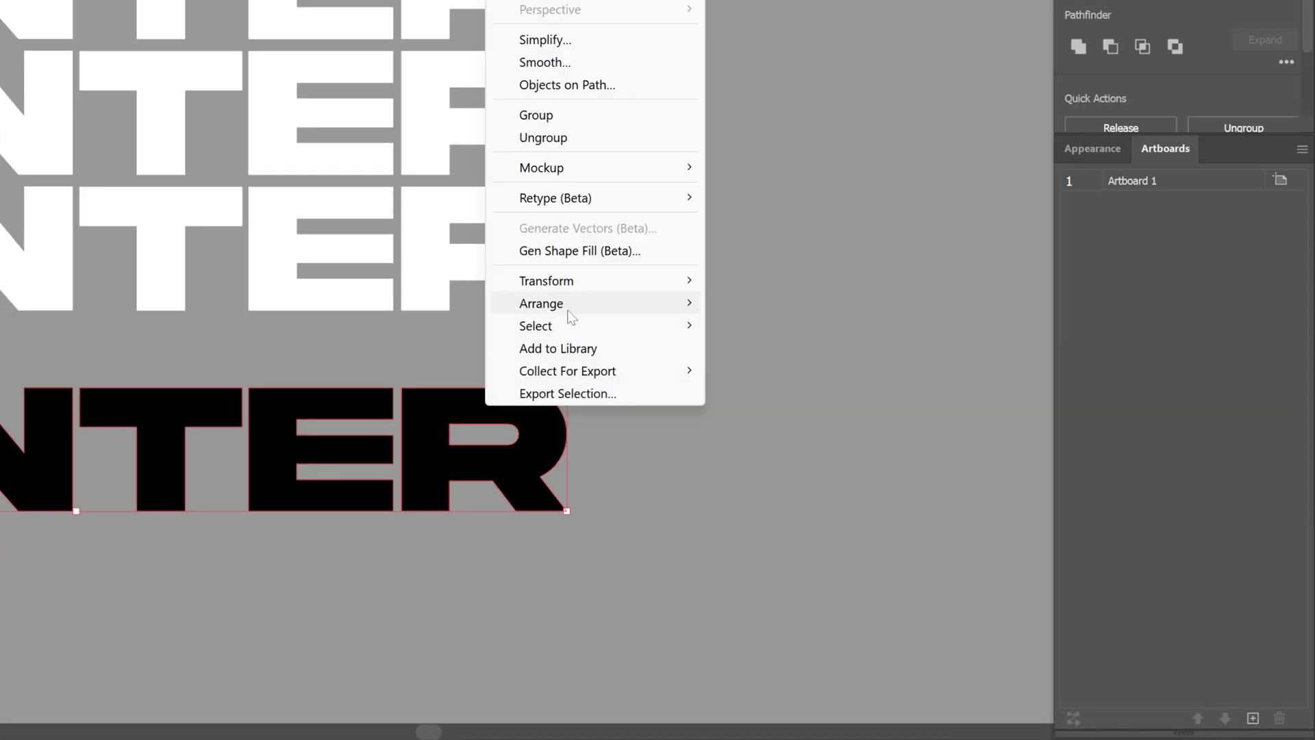
mouse_move(883, 491)
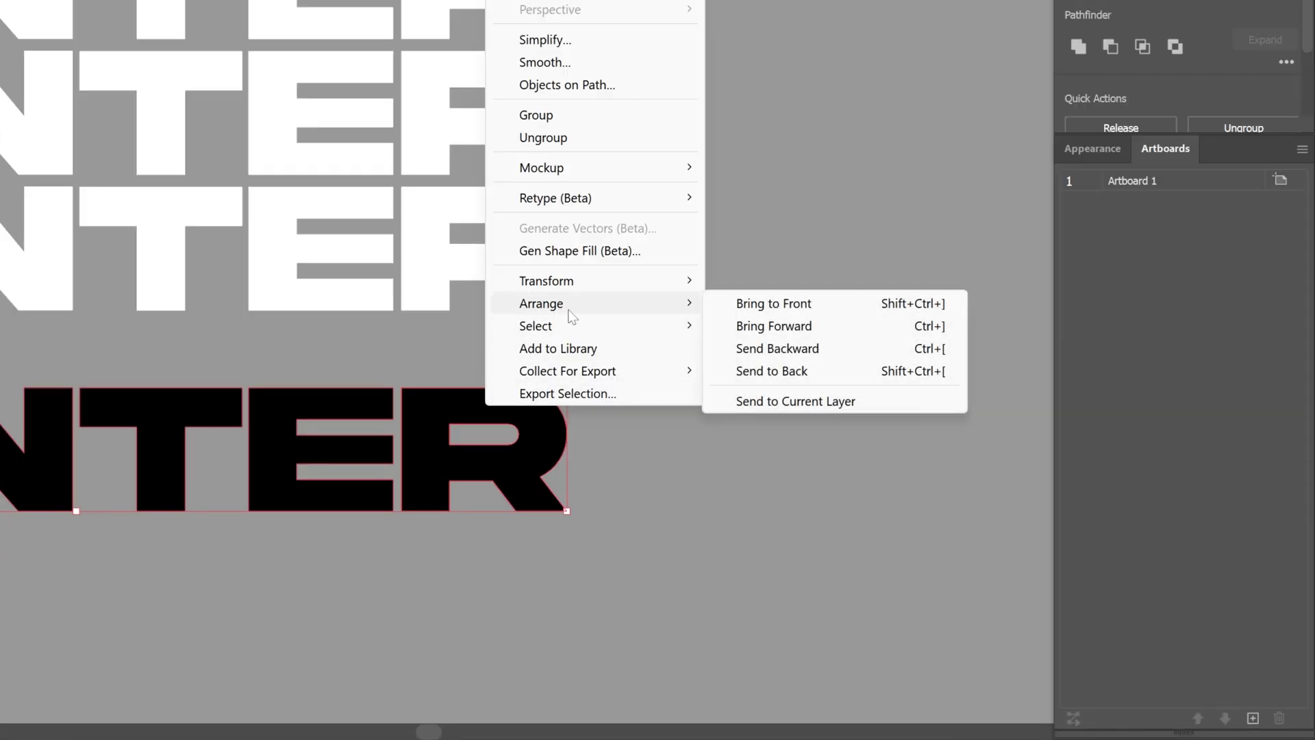
click(815, 373)
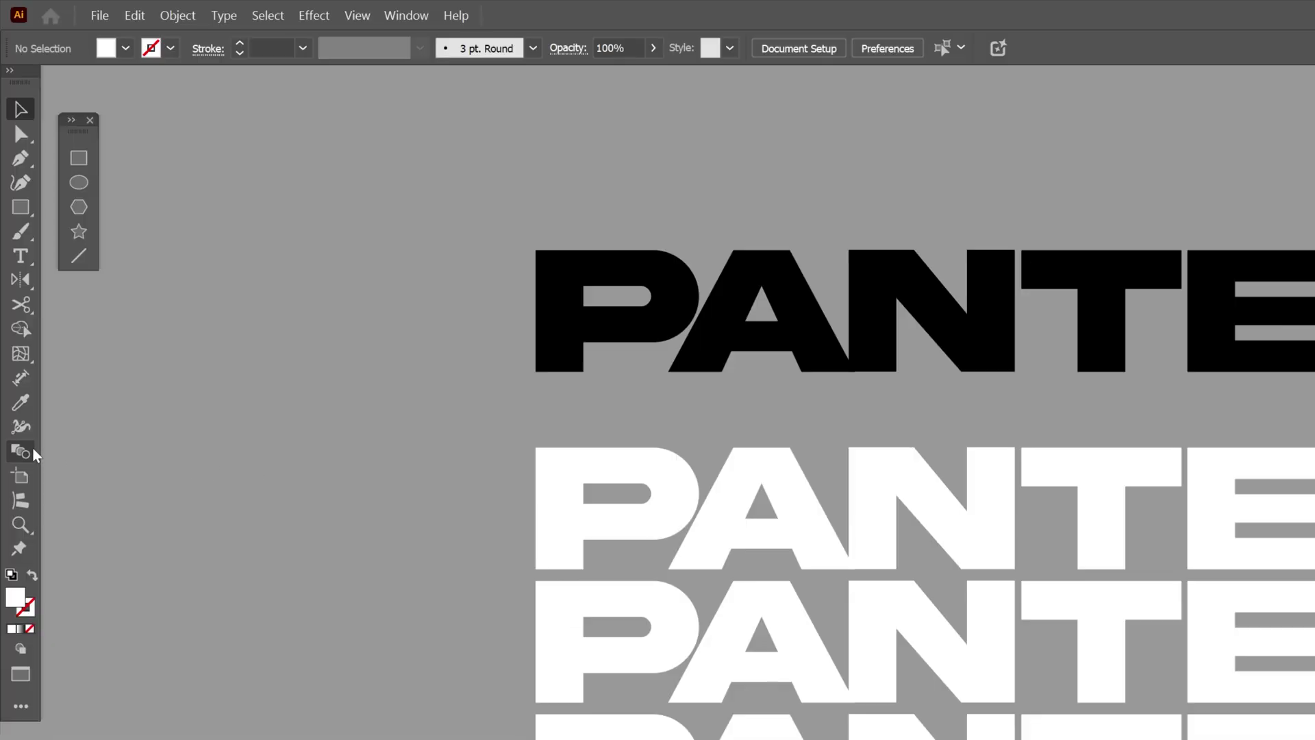
- Blend the top black PANTER into its neighbouring white row
click(552, 480)
click(563, 352)
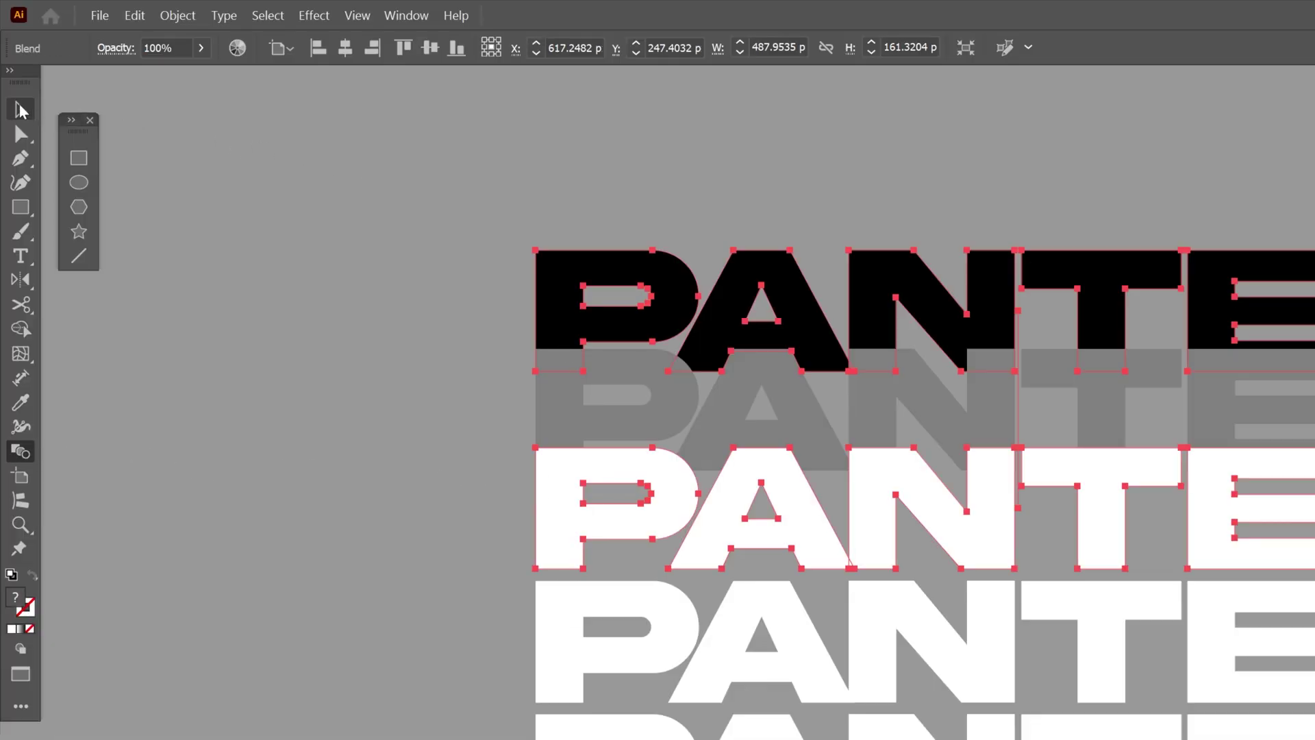
key(v)
click(297, 489)
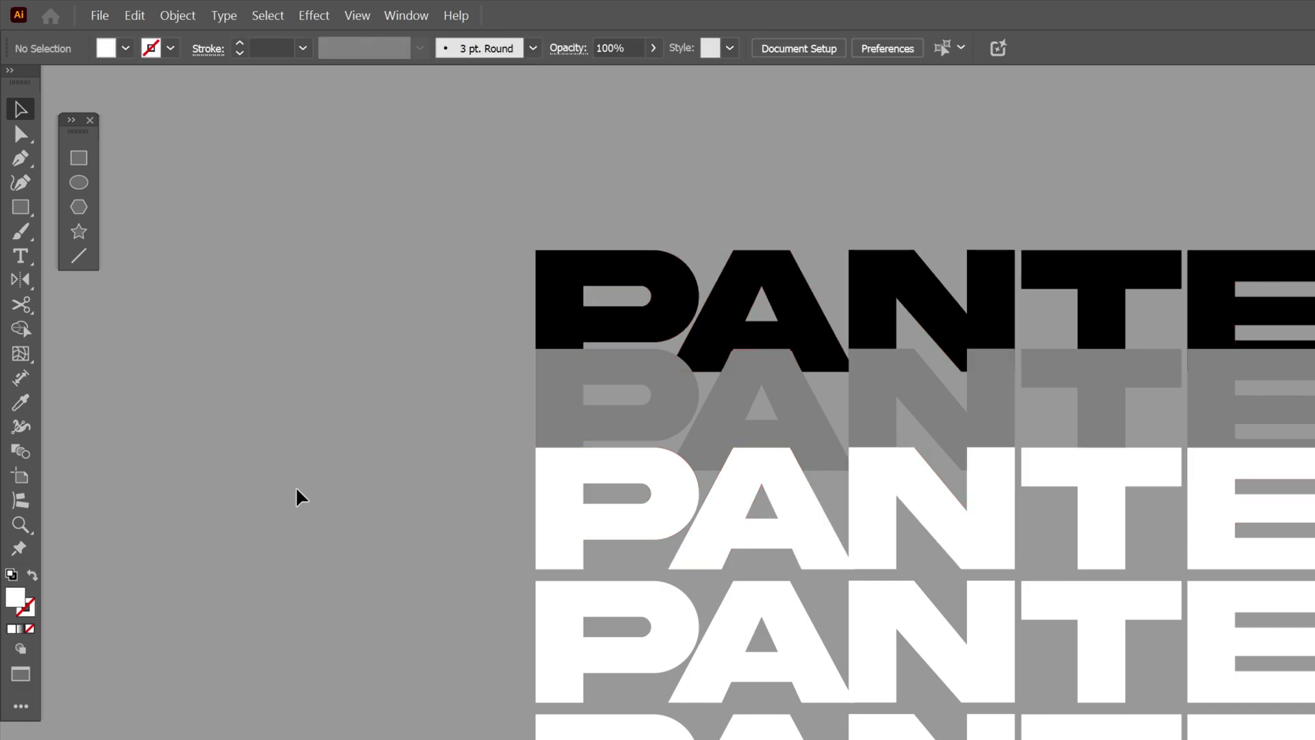
- Blend the bottom black PANTER into its neighbouring white row
click(22, 454)
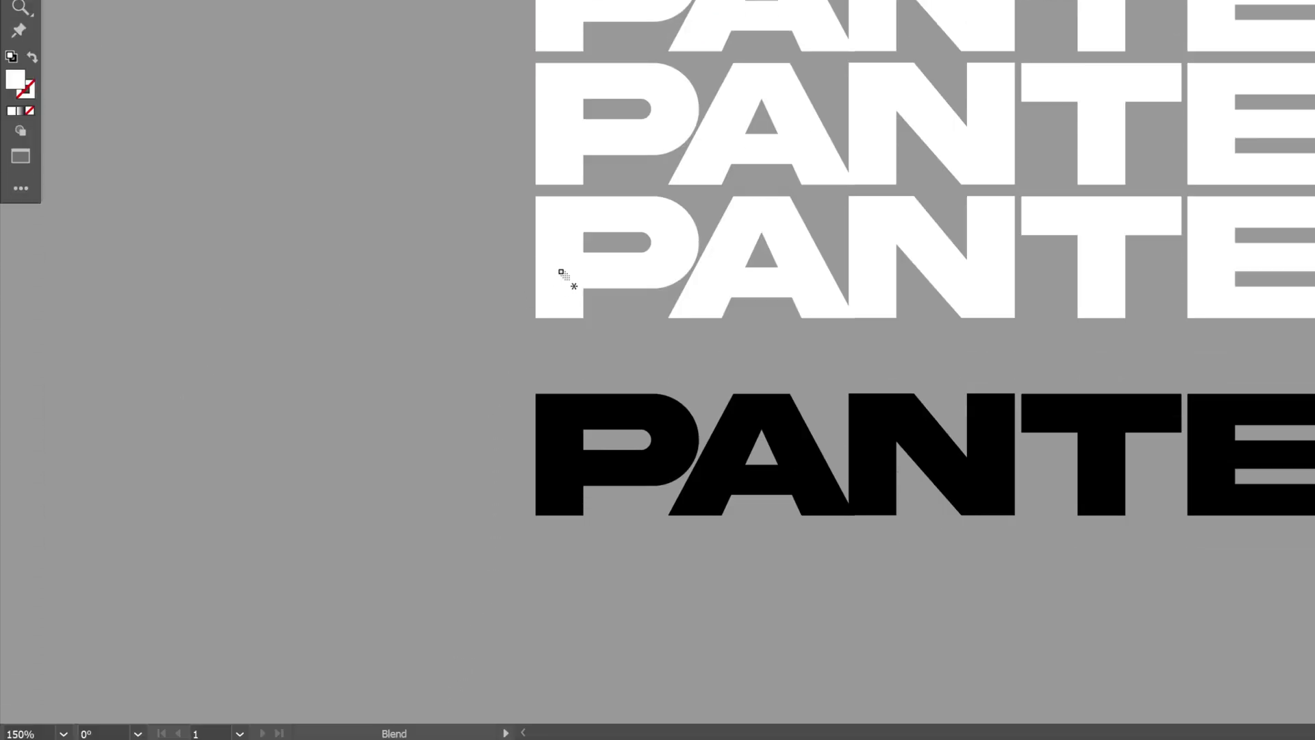
click(562, 273)
click(562, 427)
key(v)
click(401, 215)
click(646, 411)
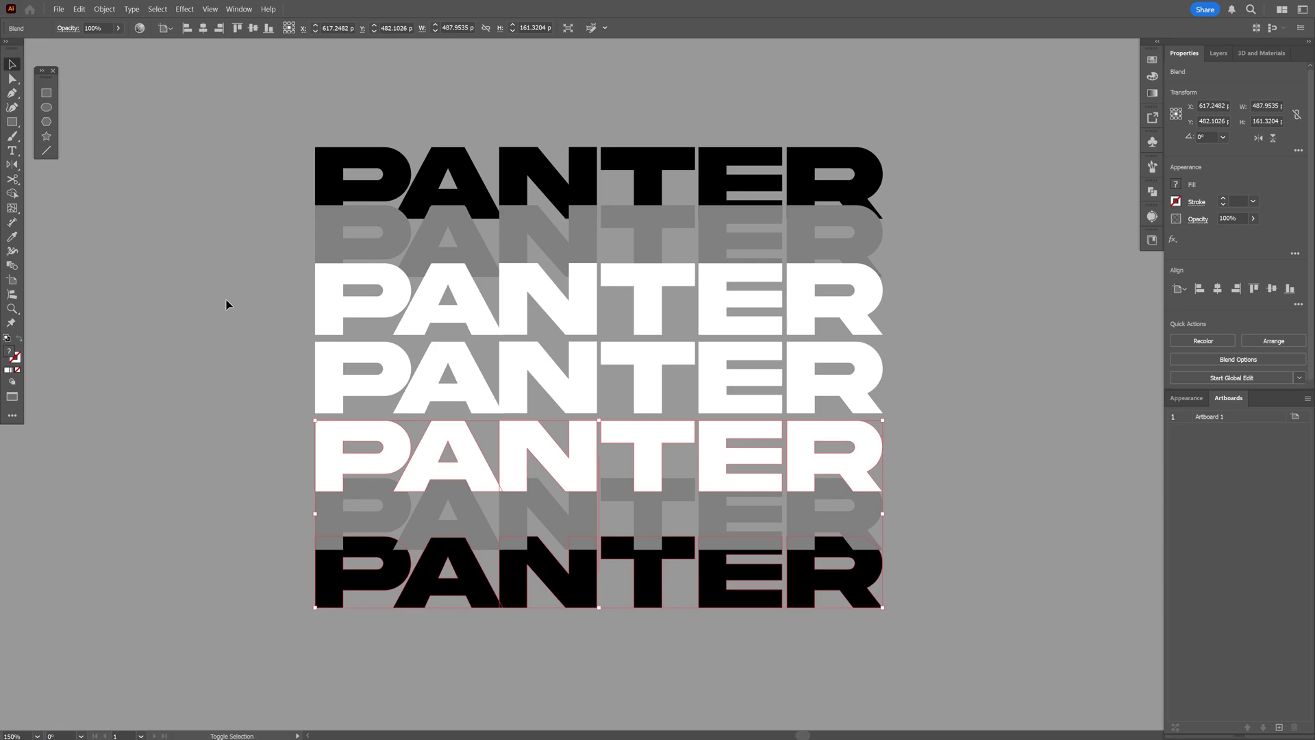
- Set both blends to 500 specified steps, then select all the artwork
shift+click(323, 165)
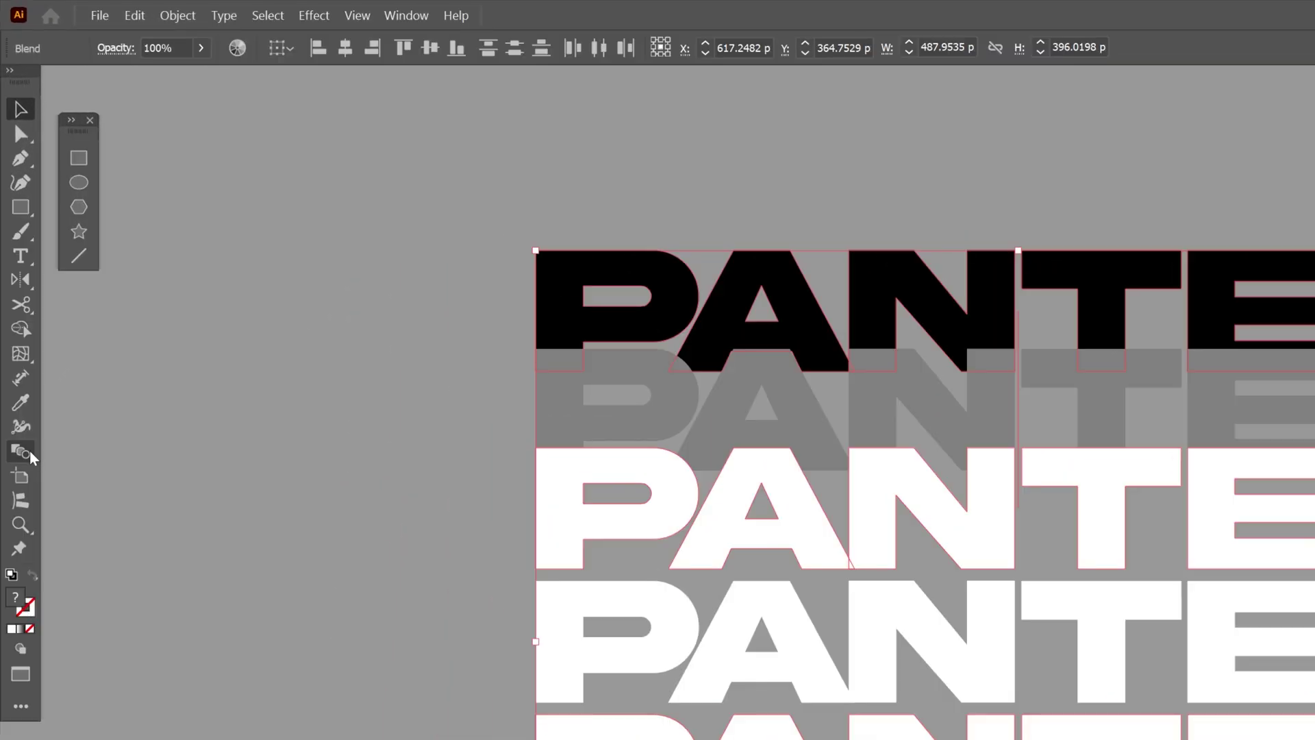
double_click(12, 265)
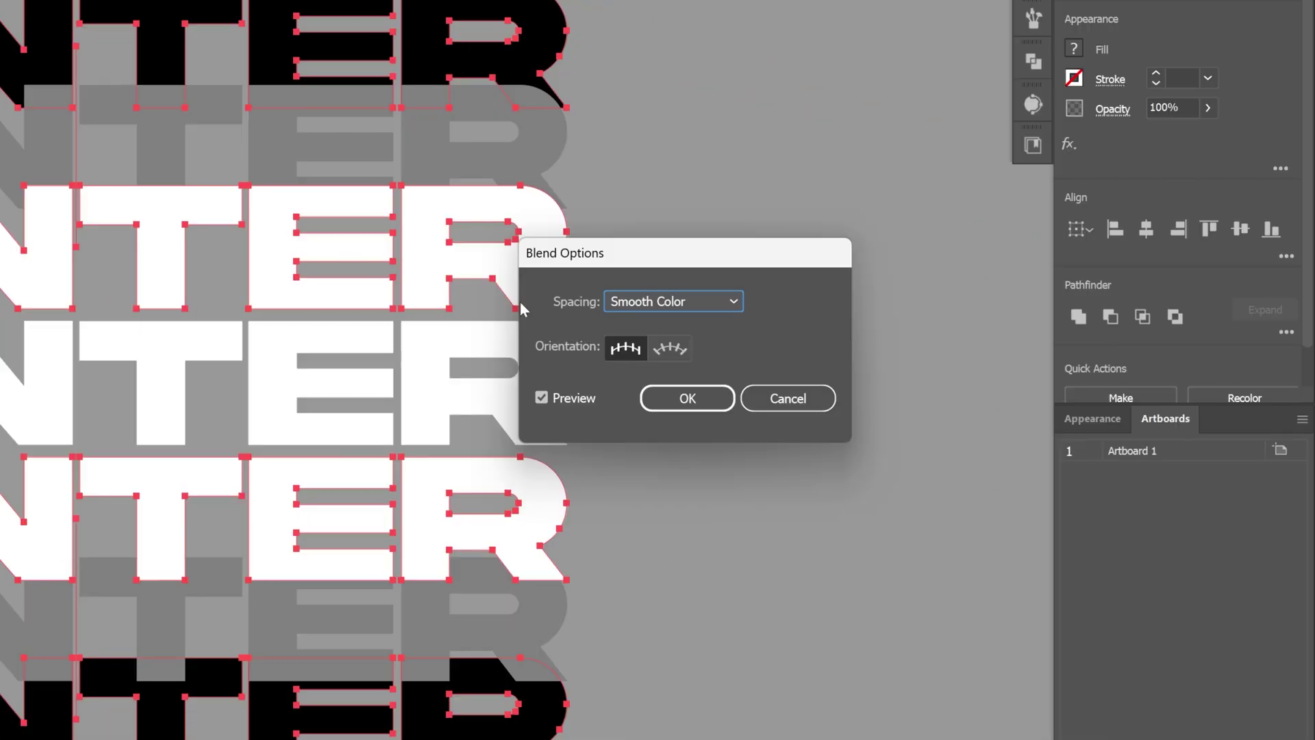
click(1055, 413)
click(699, 348)
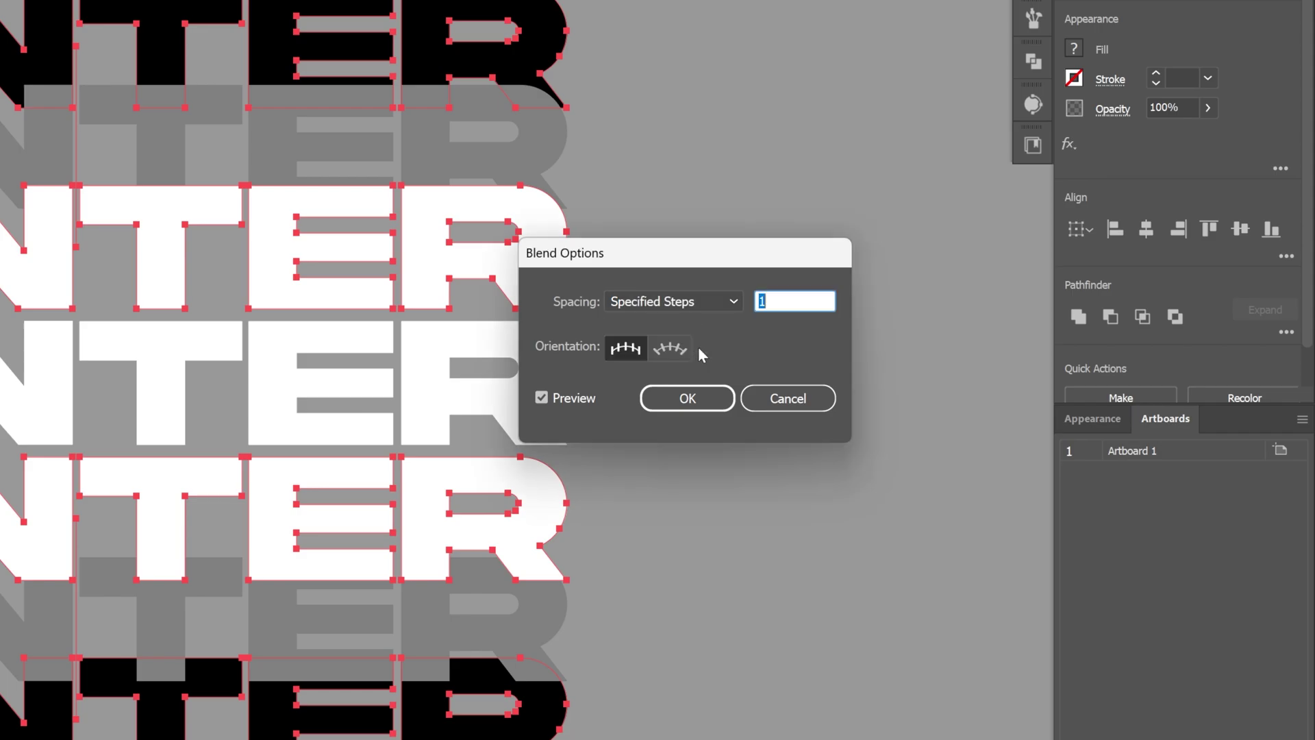
text(500)
click(722, 399)
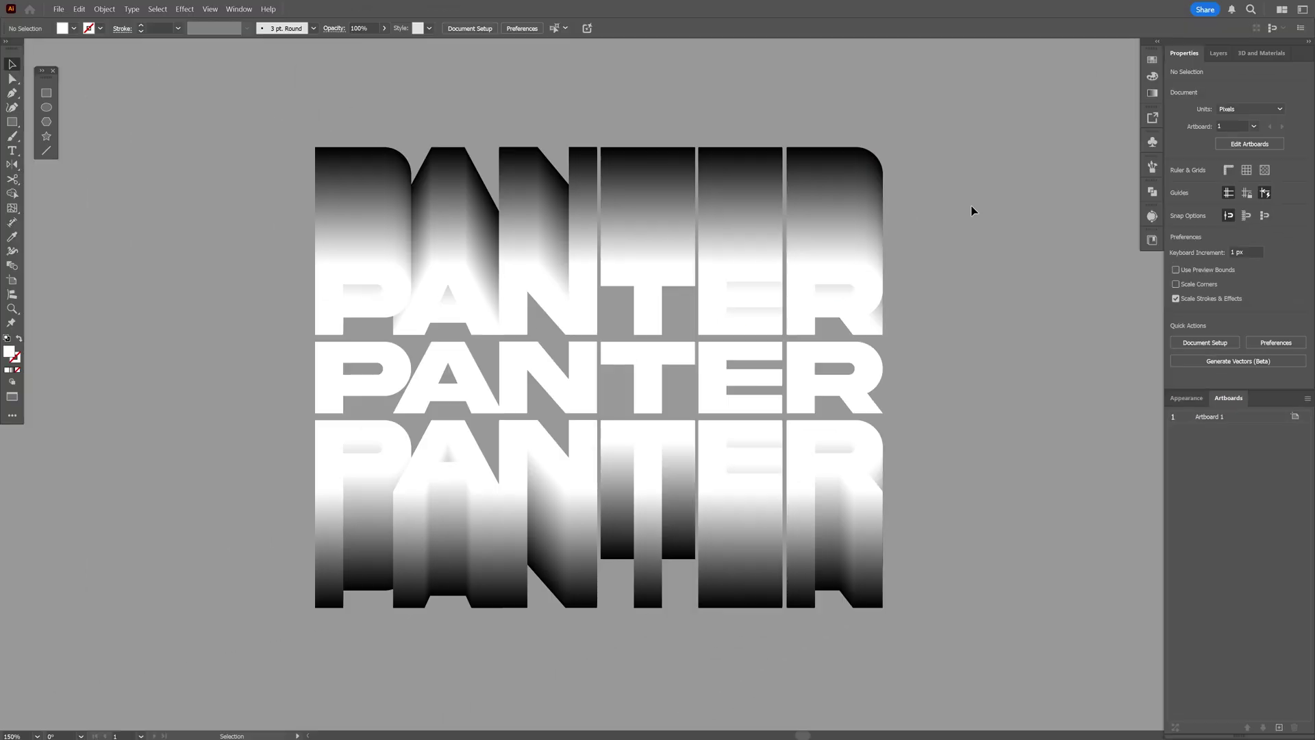
key(ctrl+a)
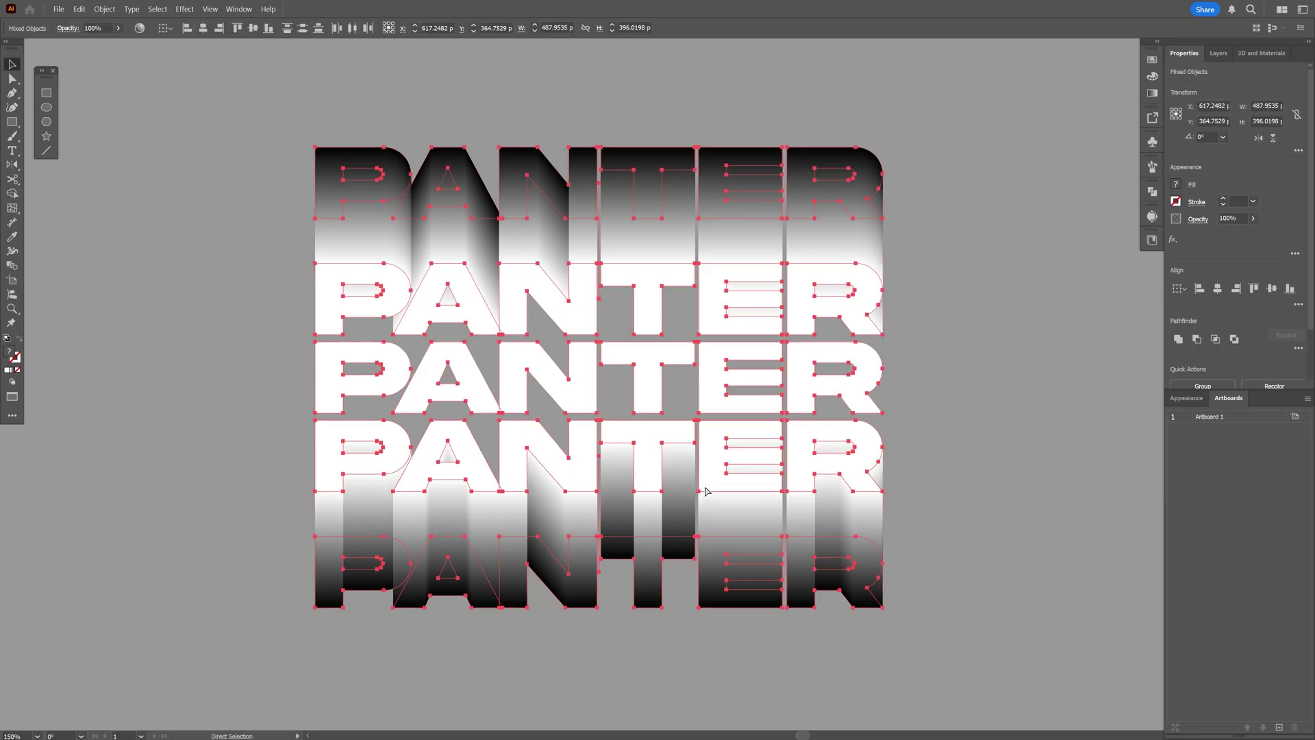
key(v)
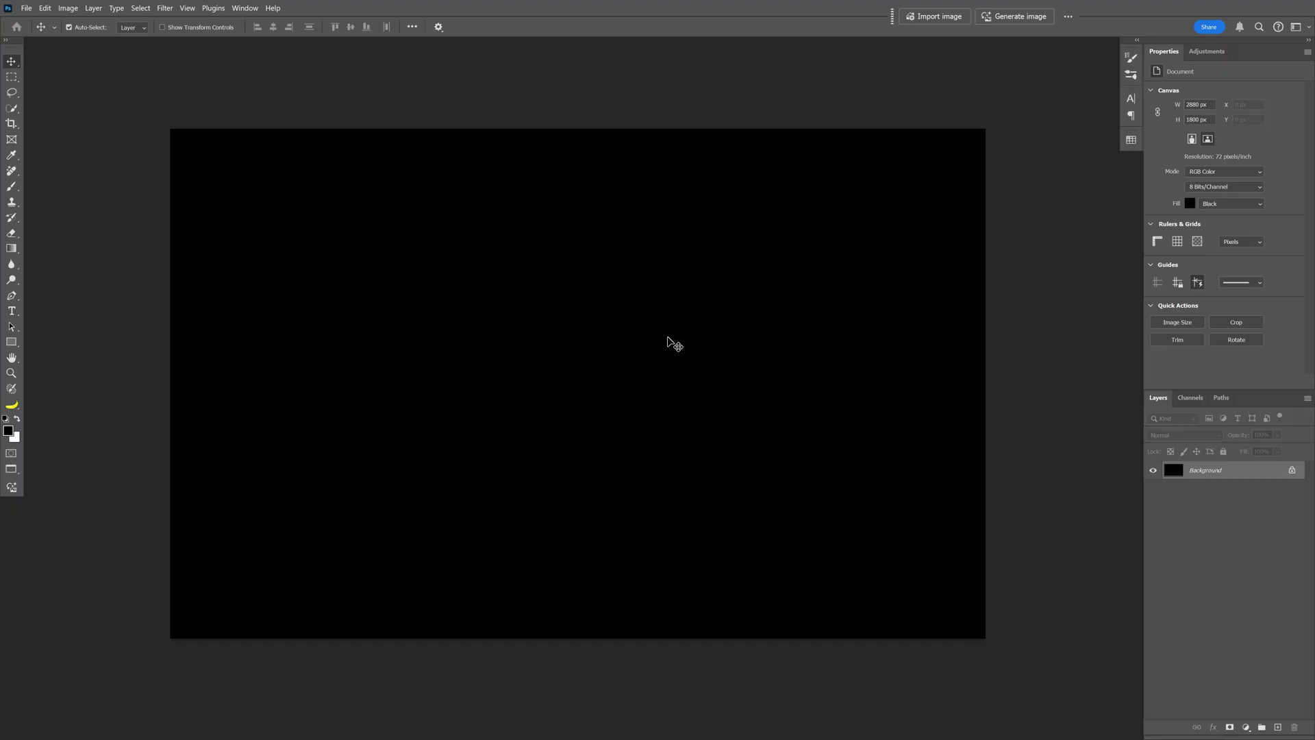
- Paste the PANTER artwork as a smart object and scale it to about 528%
key(ctrl+v)
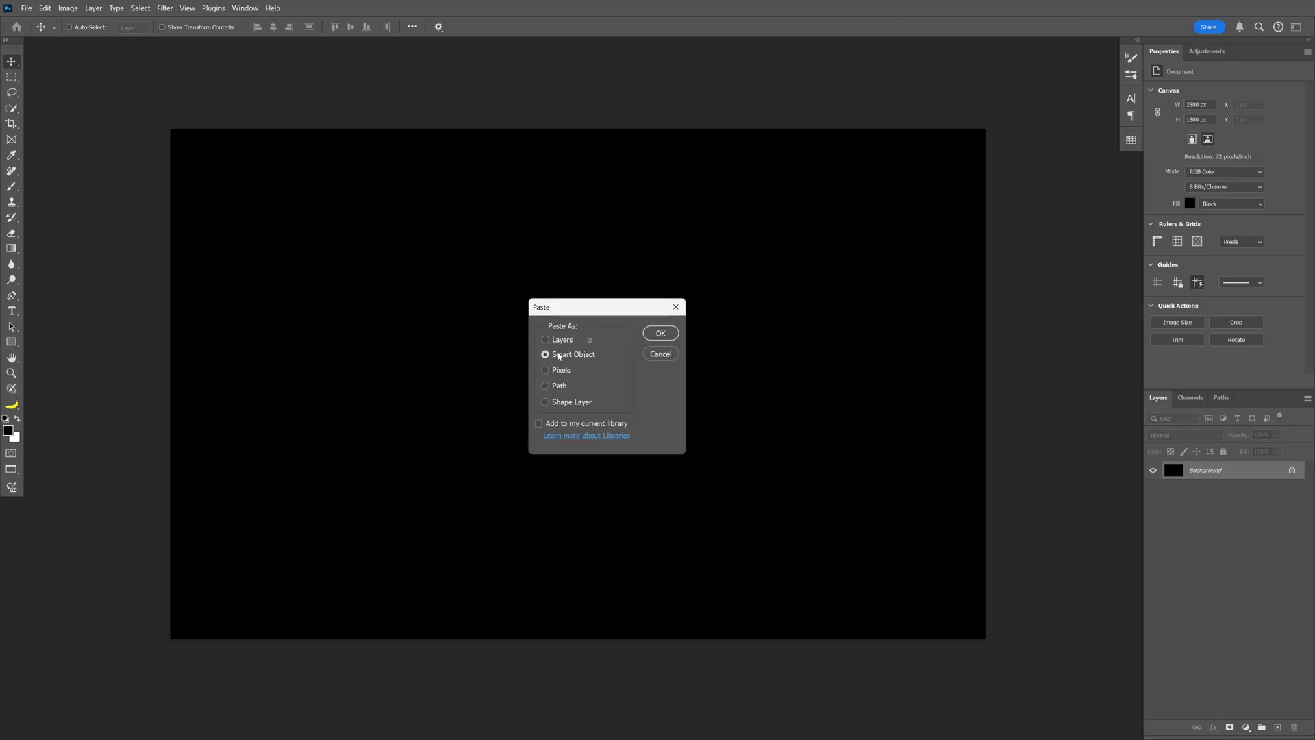
click(661, 333)
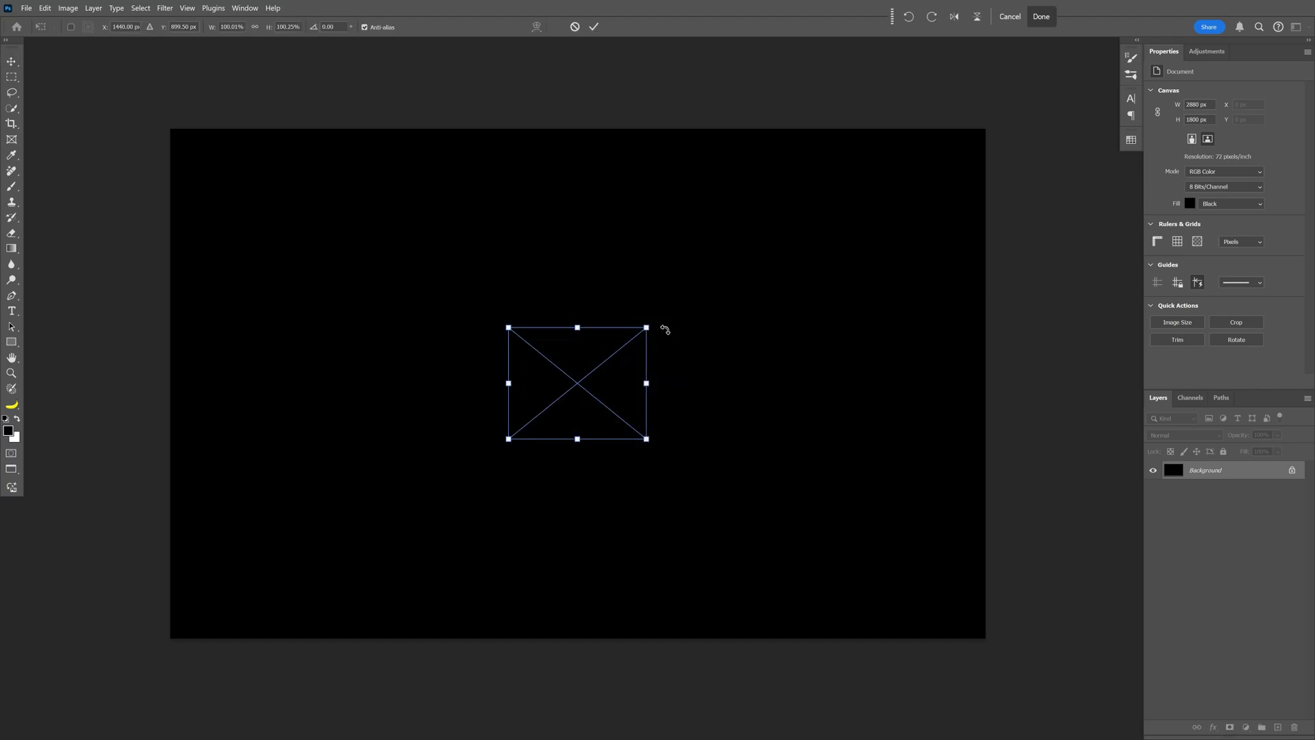
drag(652, 381, 947, 385)
key(Return)
key(ctrl+alt+i)
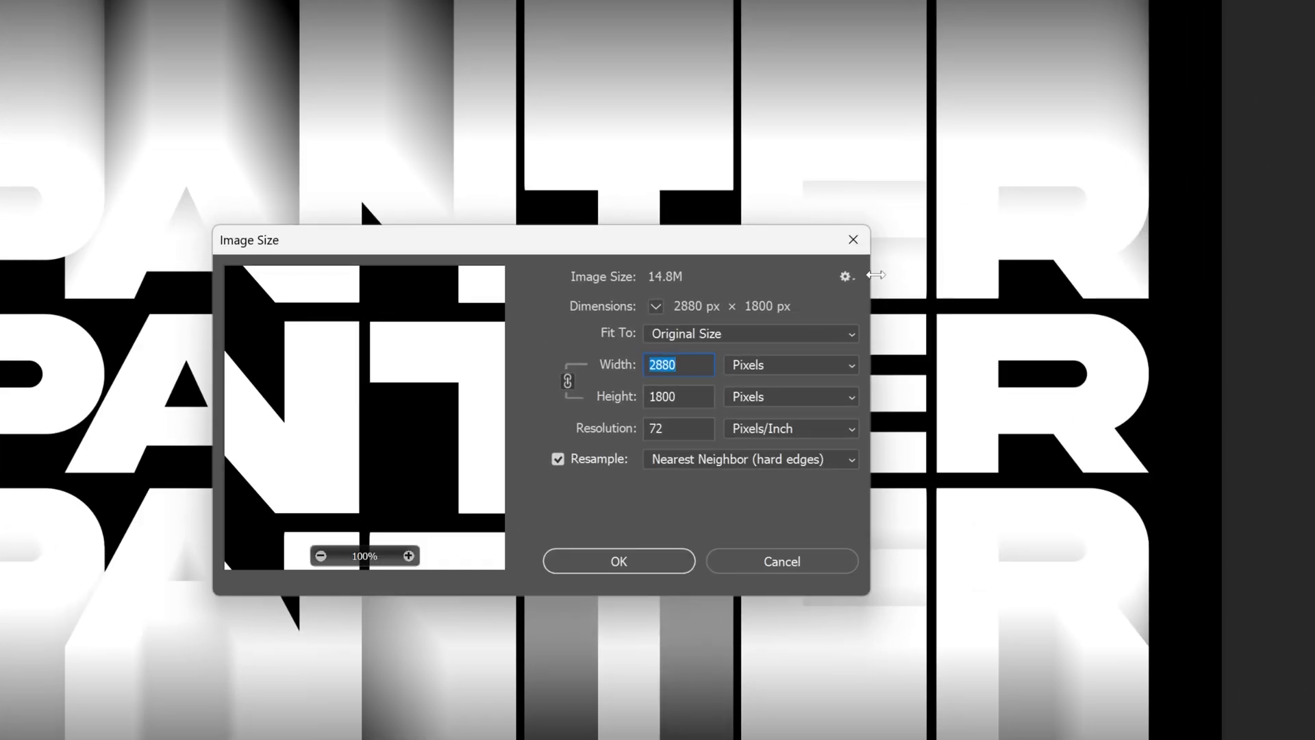
key(Escape)
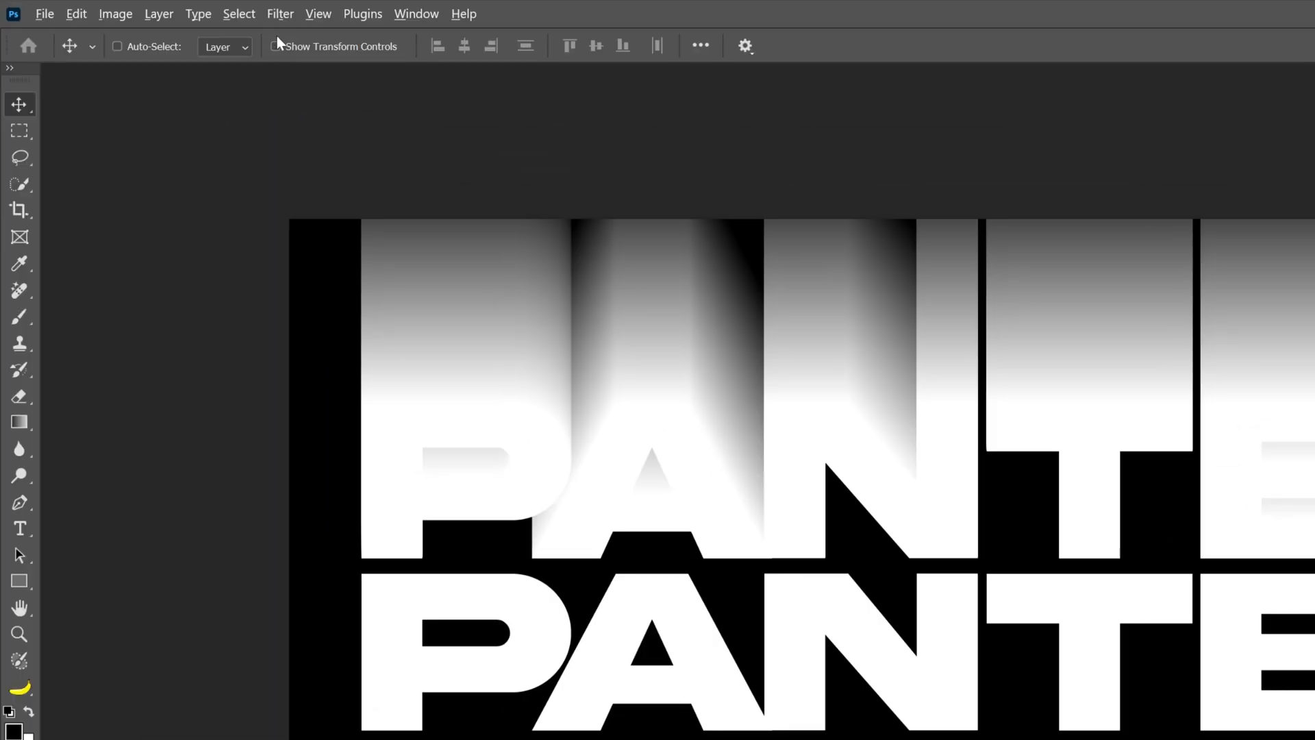
click(277, 14)
mouse_move(384, 311)
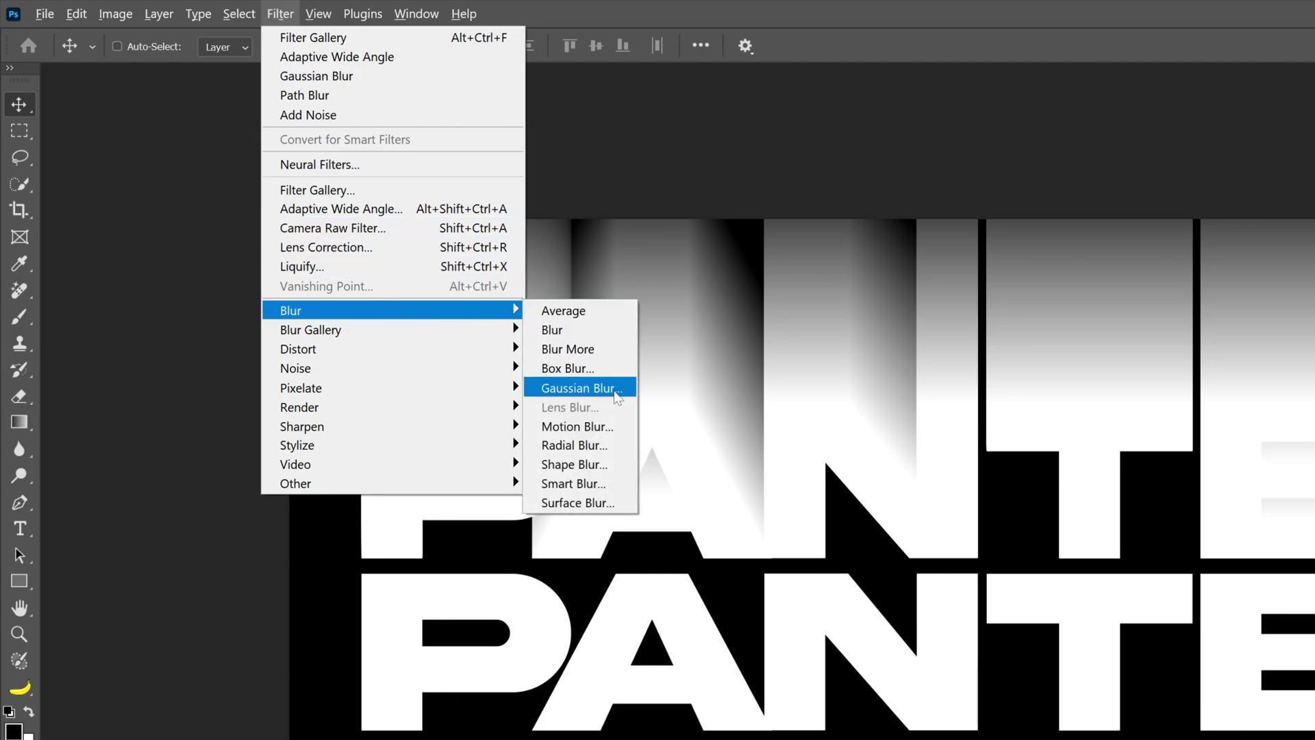
- Apply an 18 px Gaussian Blur smart filter and target its filter mask
click(617, 397)
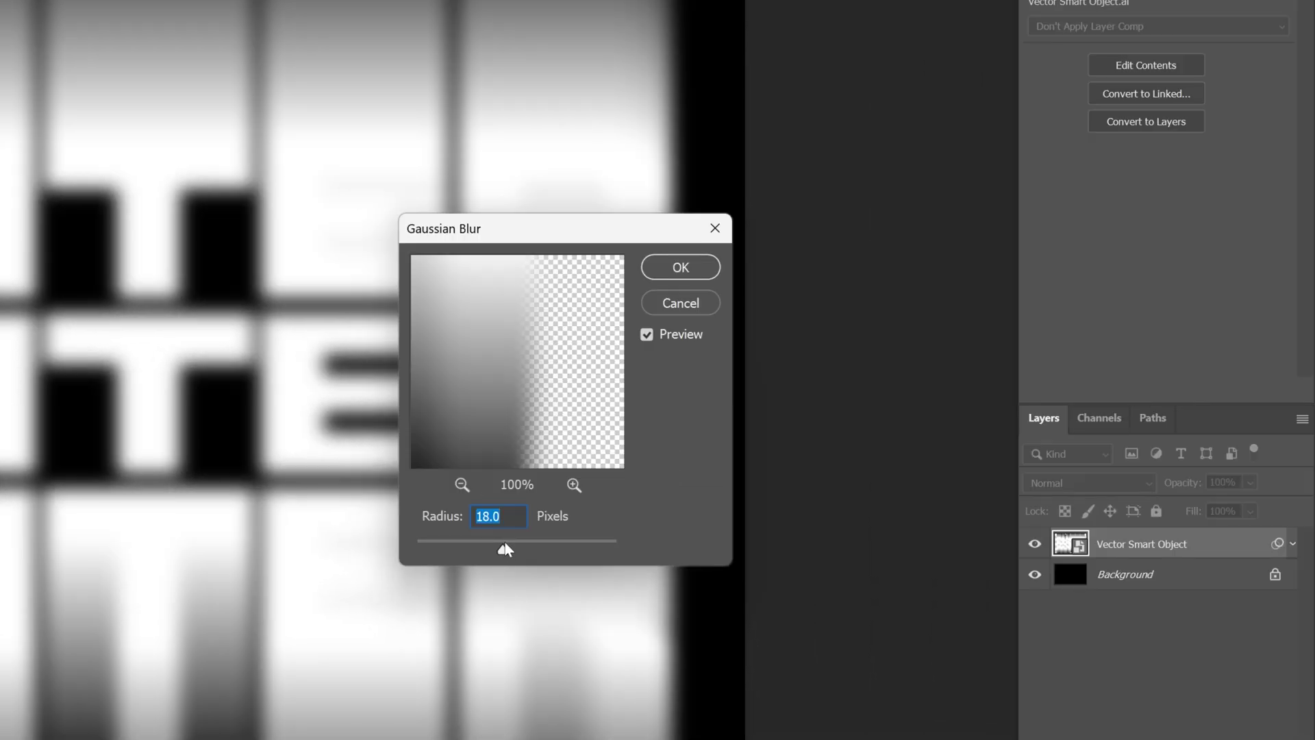
click(688, 268)
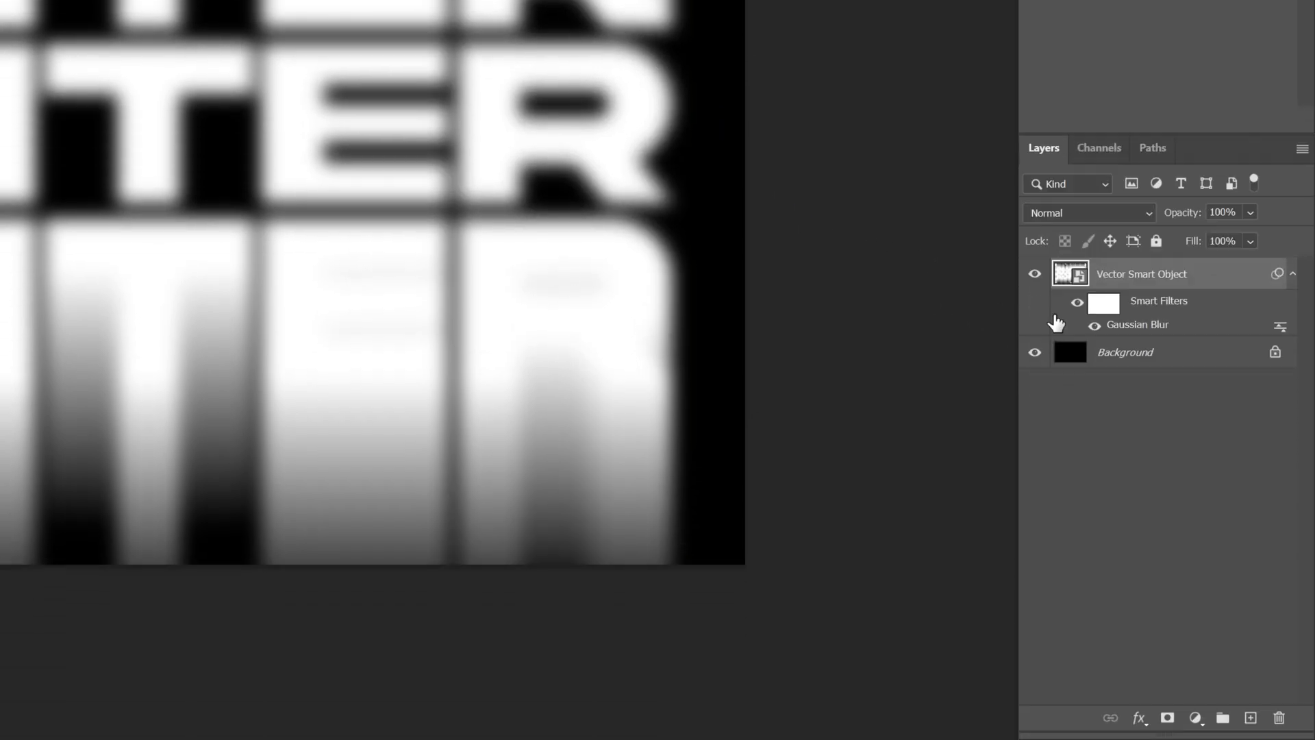
click(1109, 306)
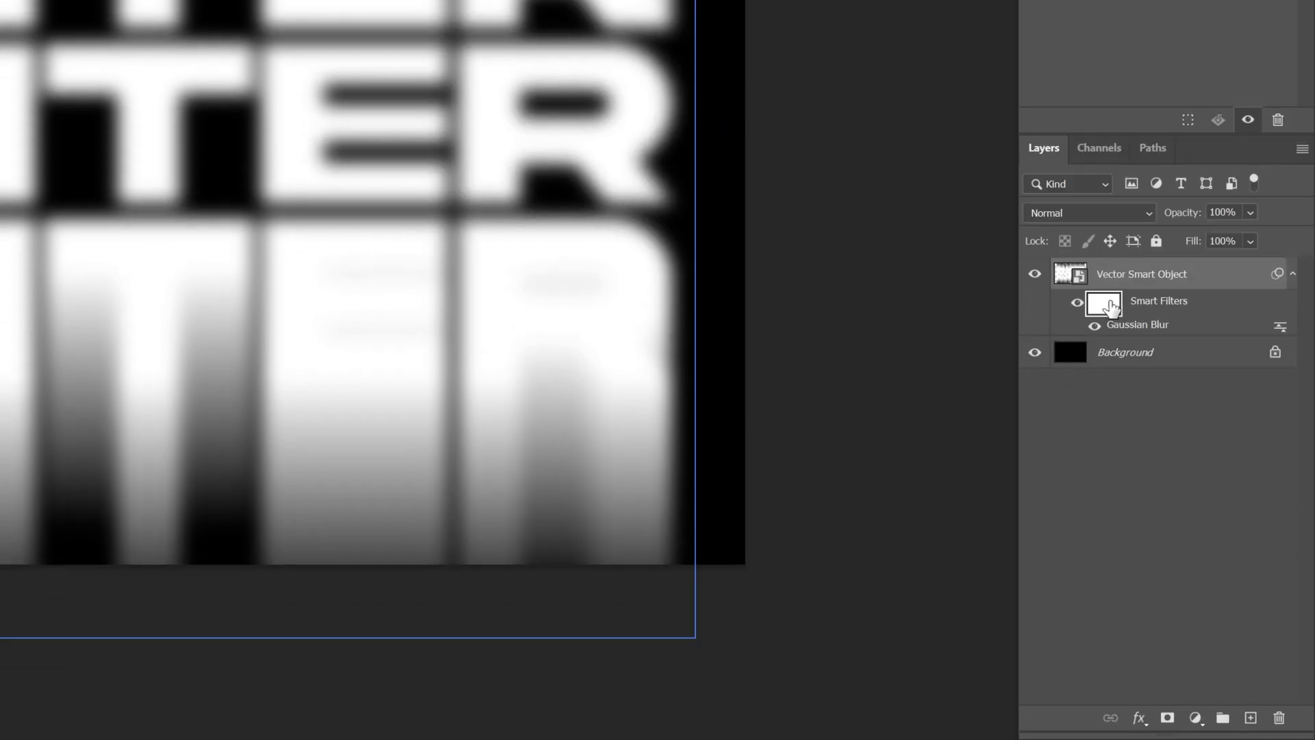
- Mask the blur with a reflected gradient from canvas centre upward, then add an empty layer
click(19, 422)
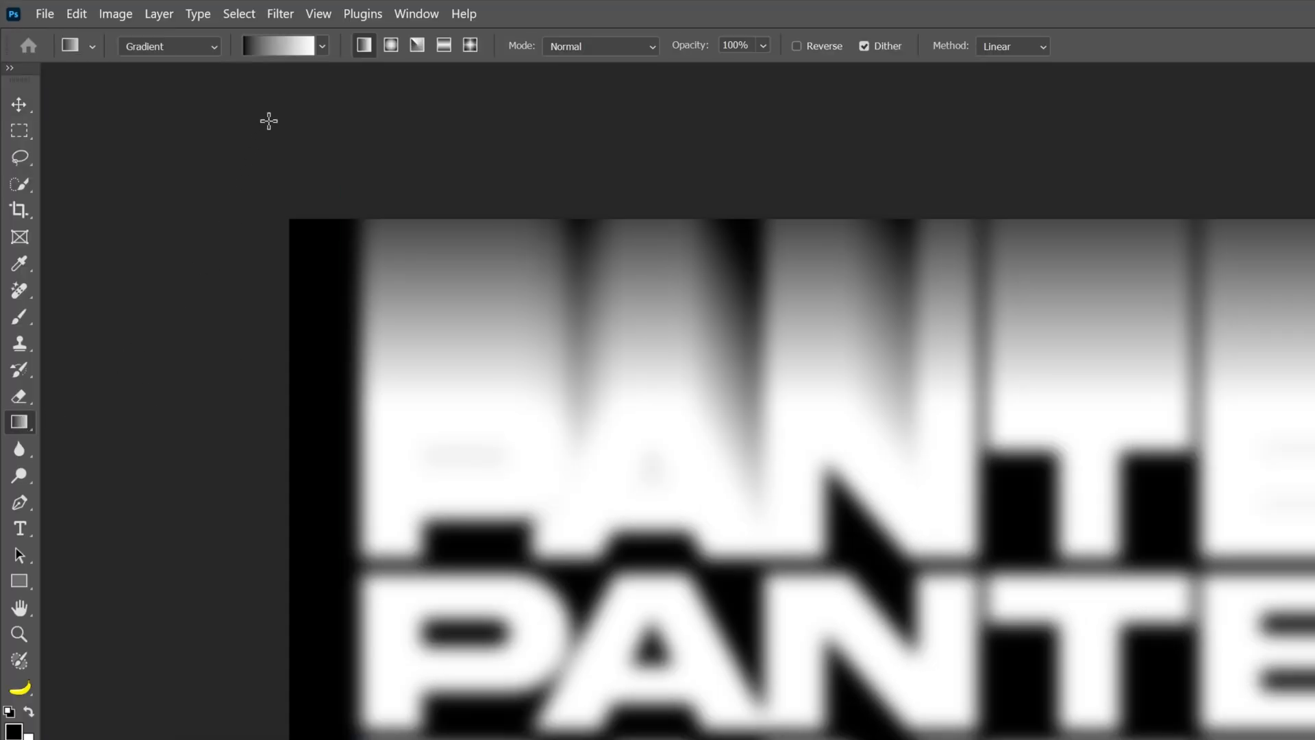
click(322, 46)
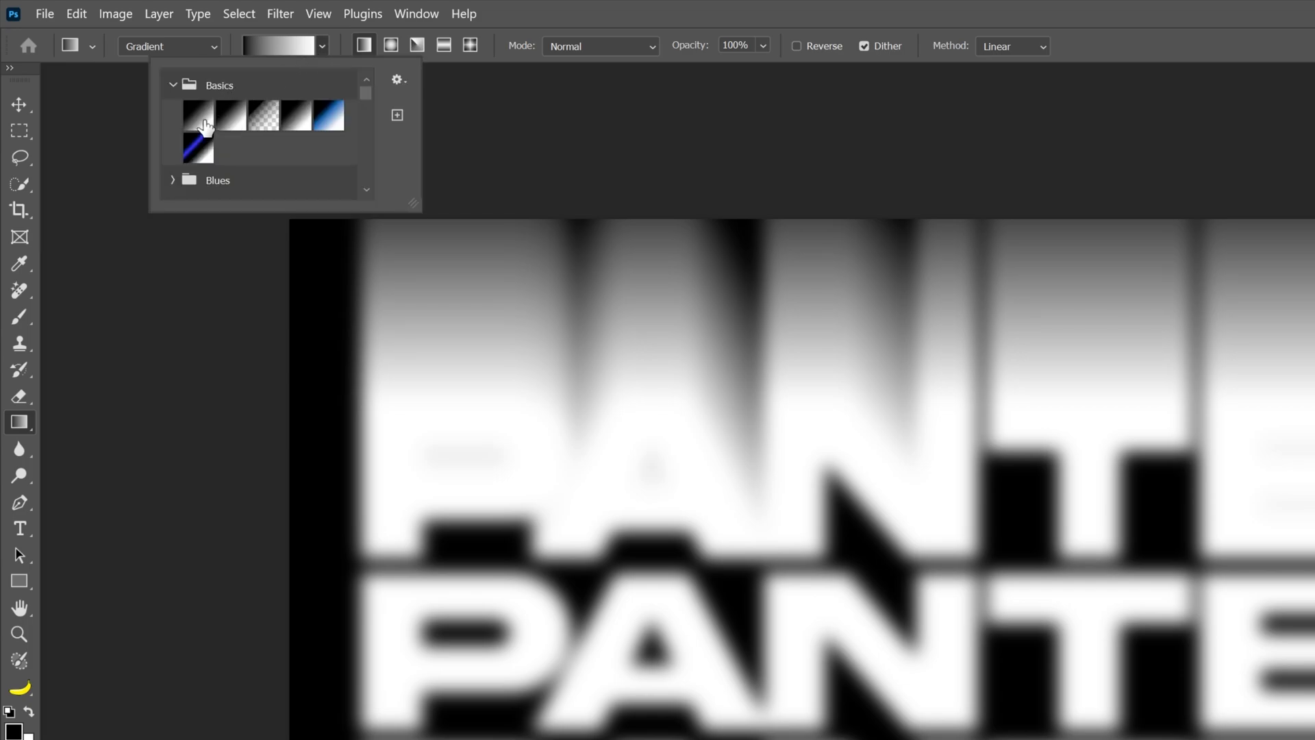
click(322, 46)
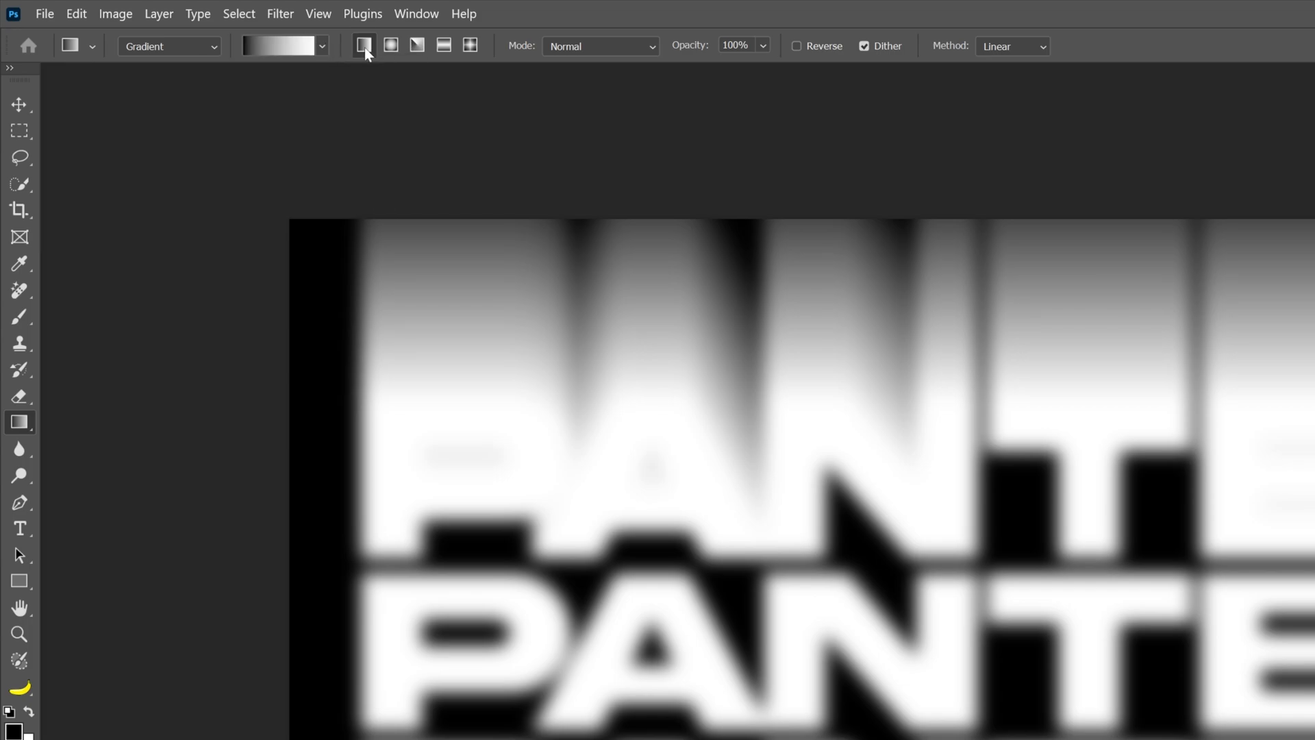
click(444, 45)
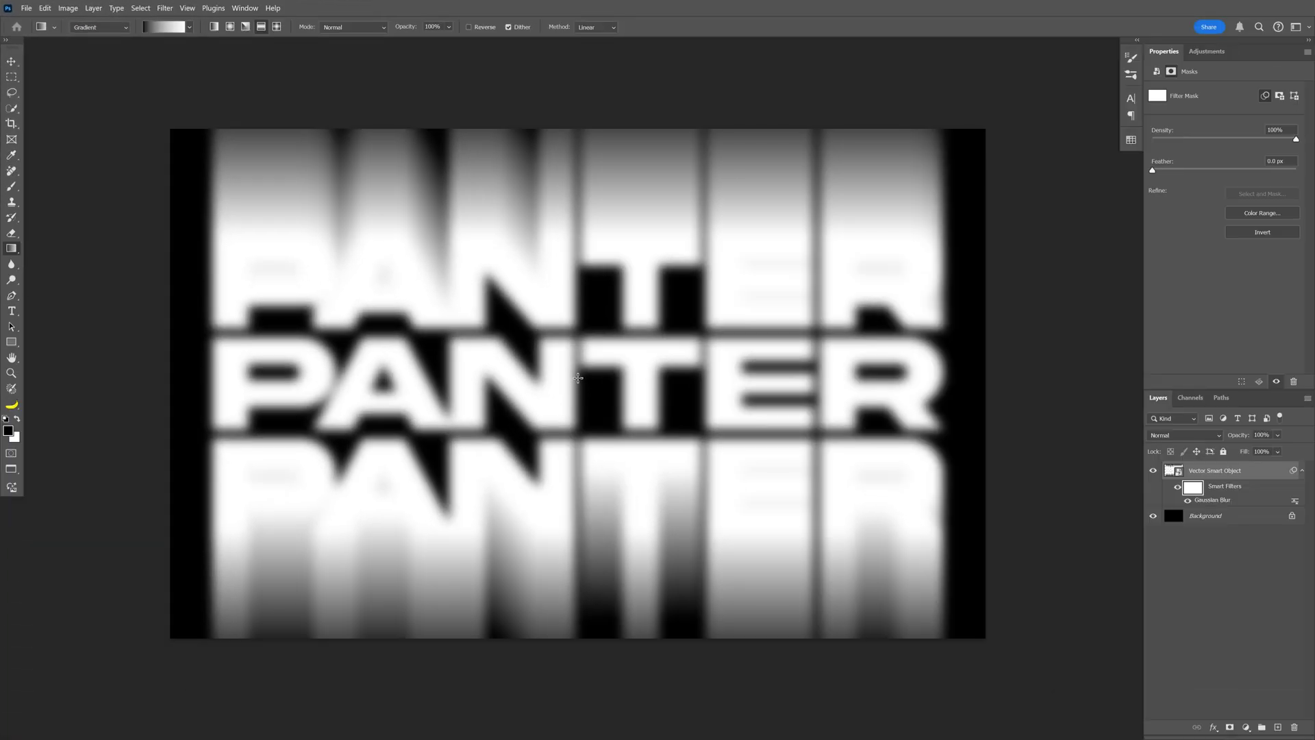
drag(578, 378, 577, 180)
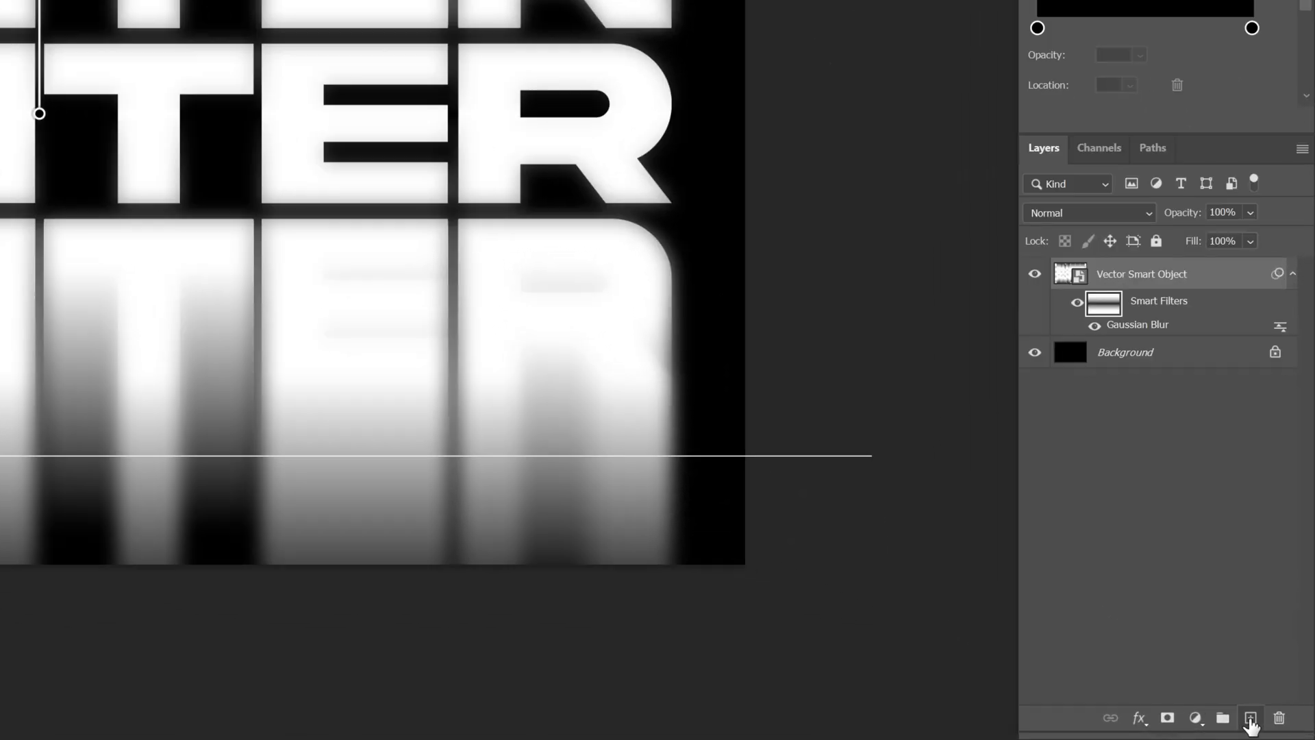
click(1277, 727)
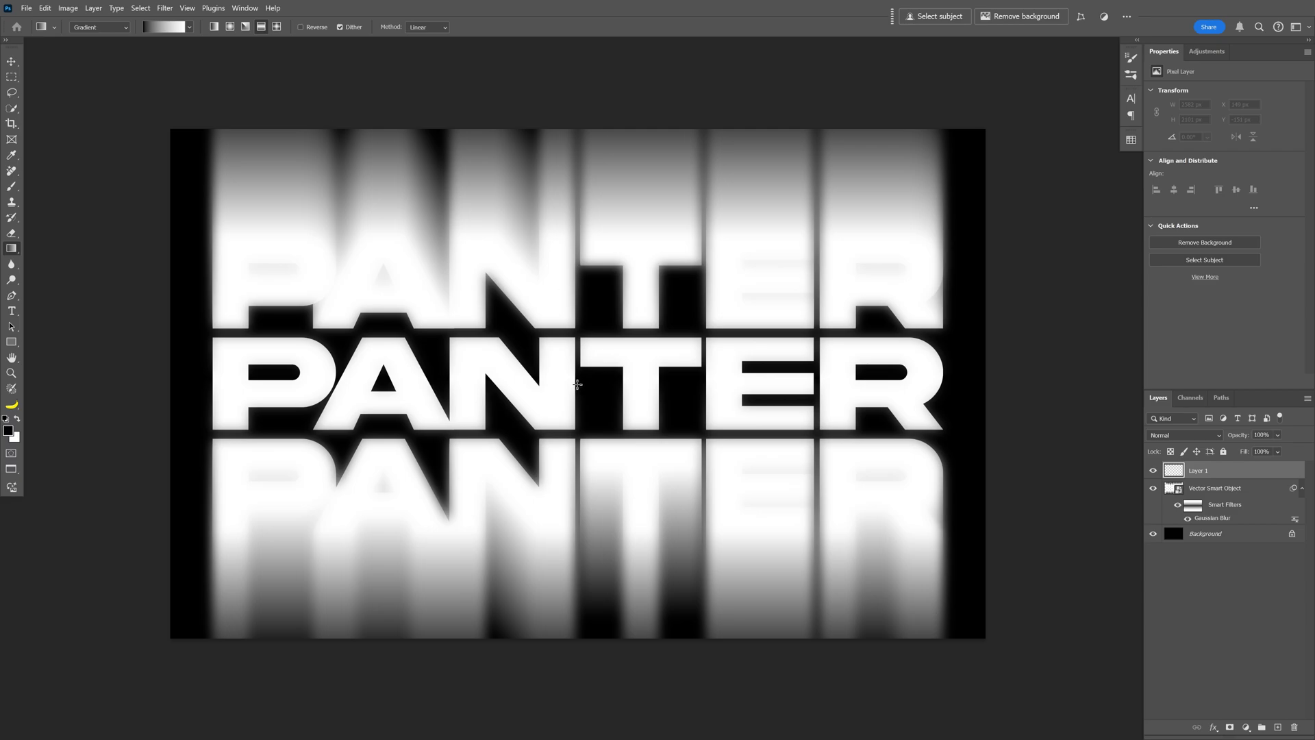
- Draw a reversed reflected gradient on the new layer and set it to Multiply
drag(579, 385, 587, 131)
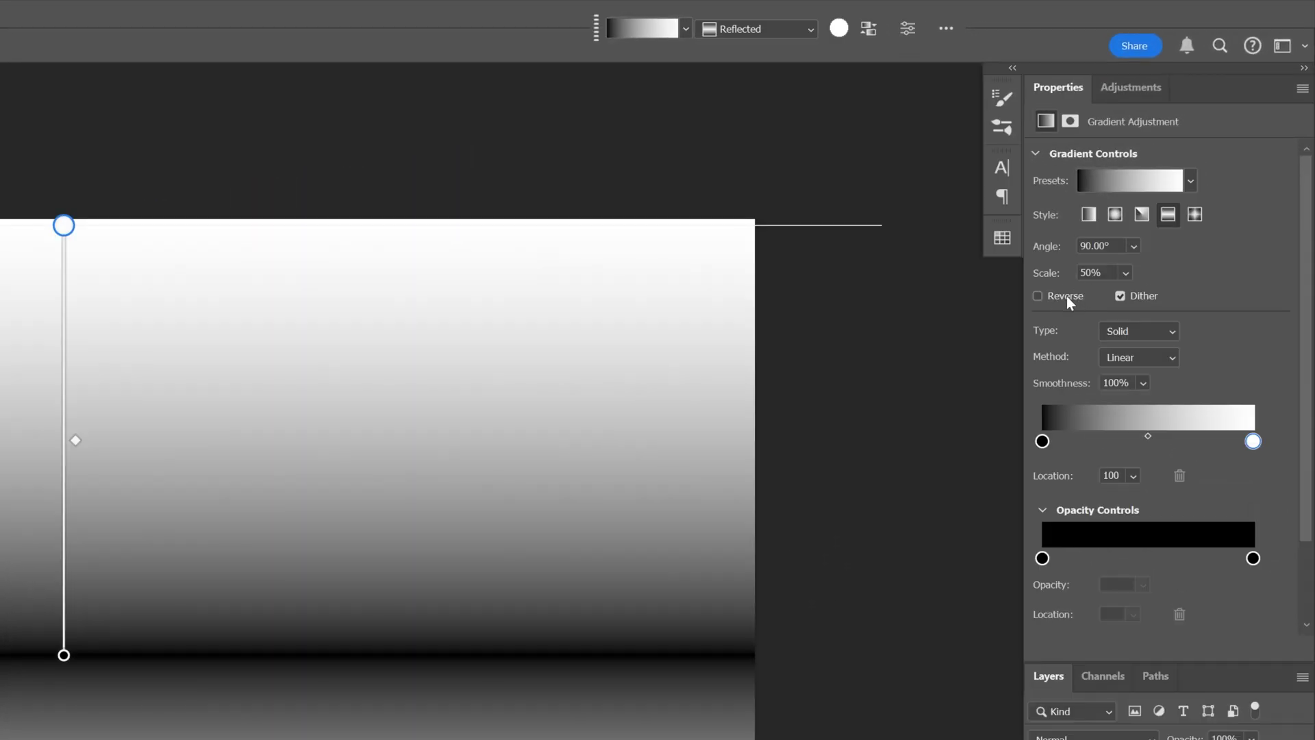
click(1066, 296)
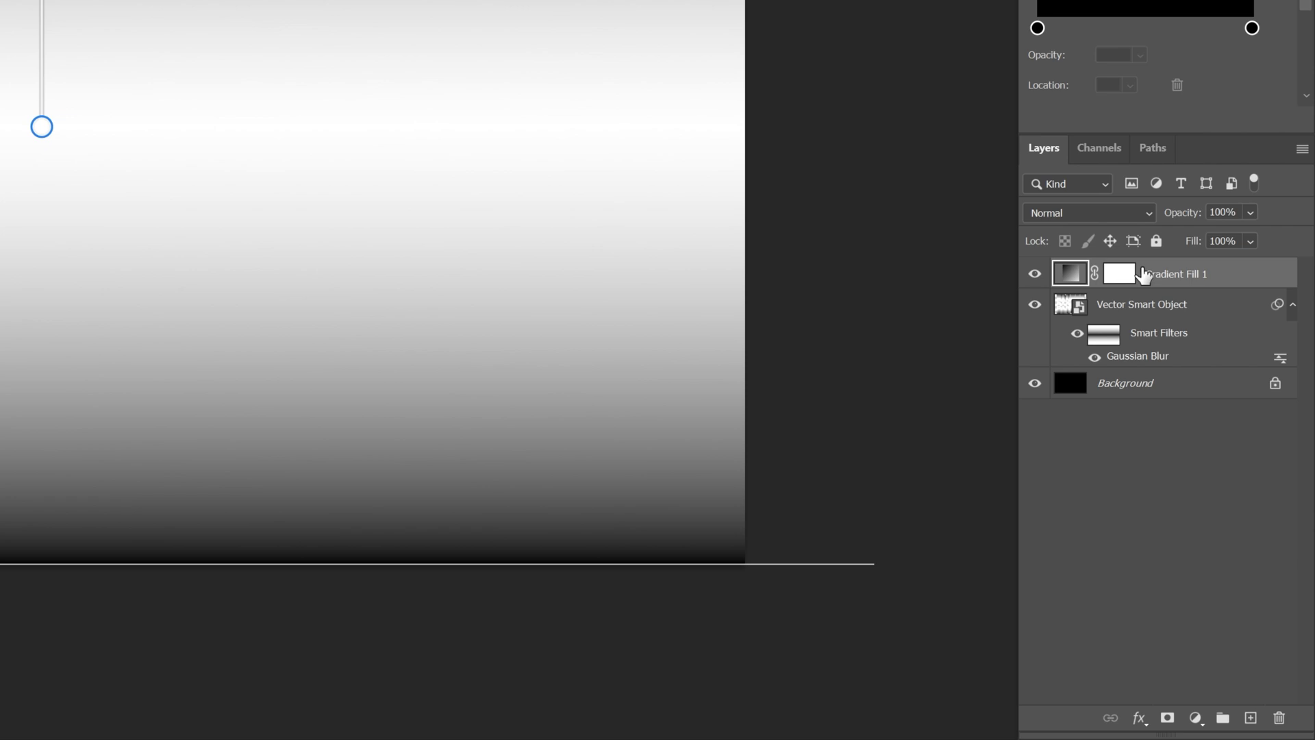
click(1086, 214)
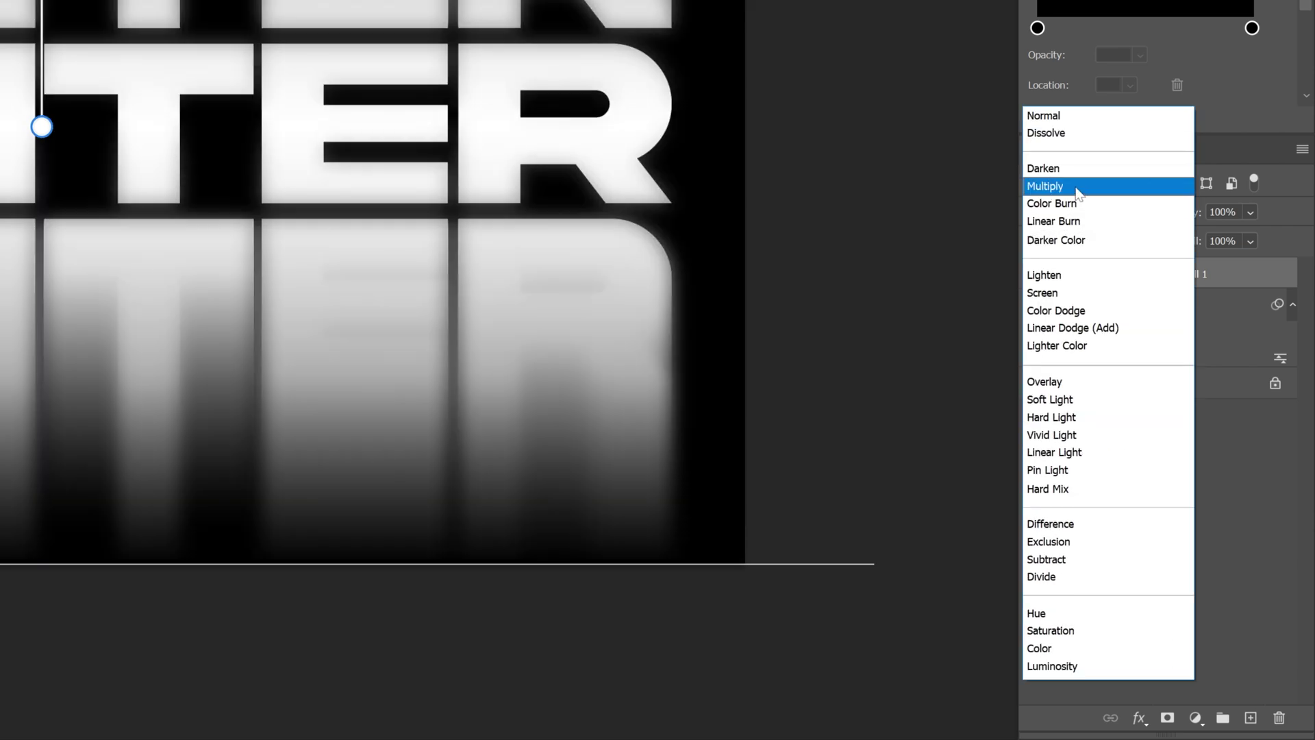
click(1077, 189)
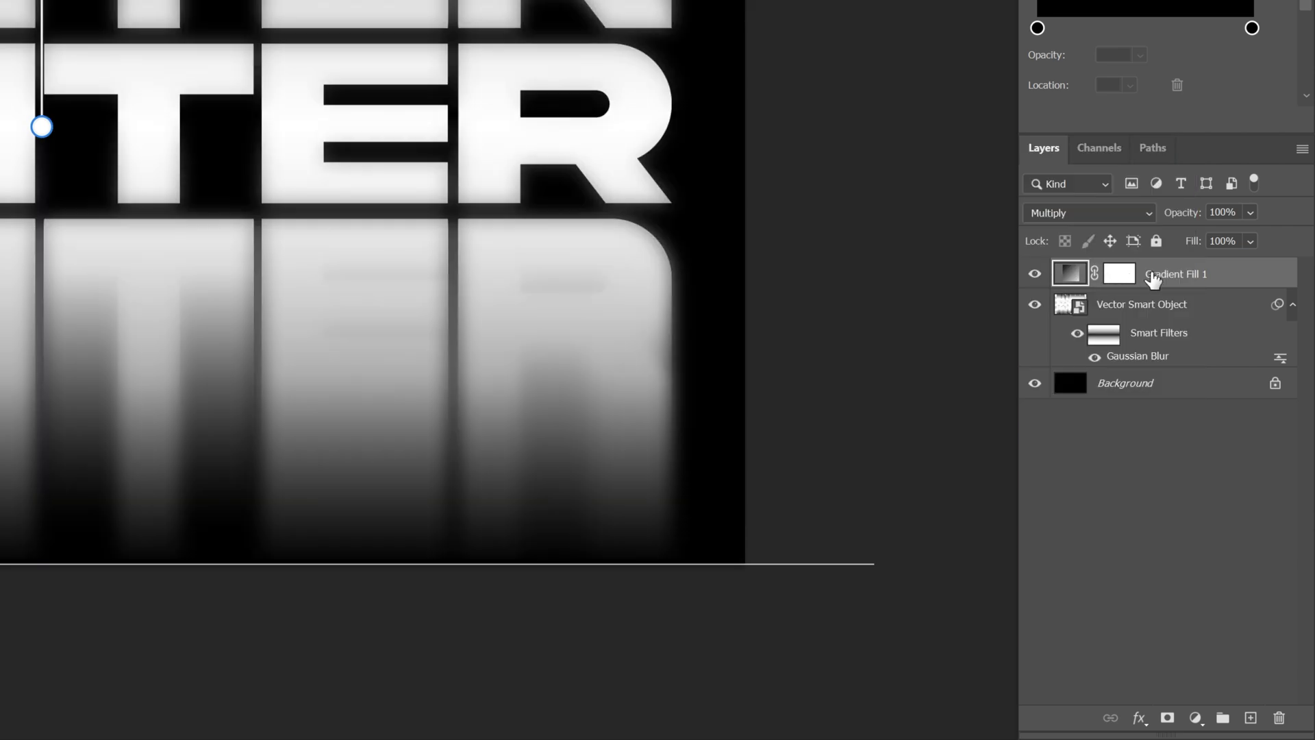
click(1156, 378)
right_click(1156, 380)
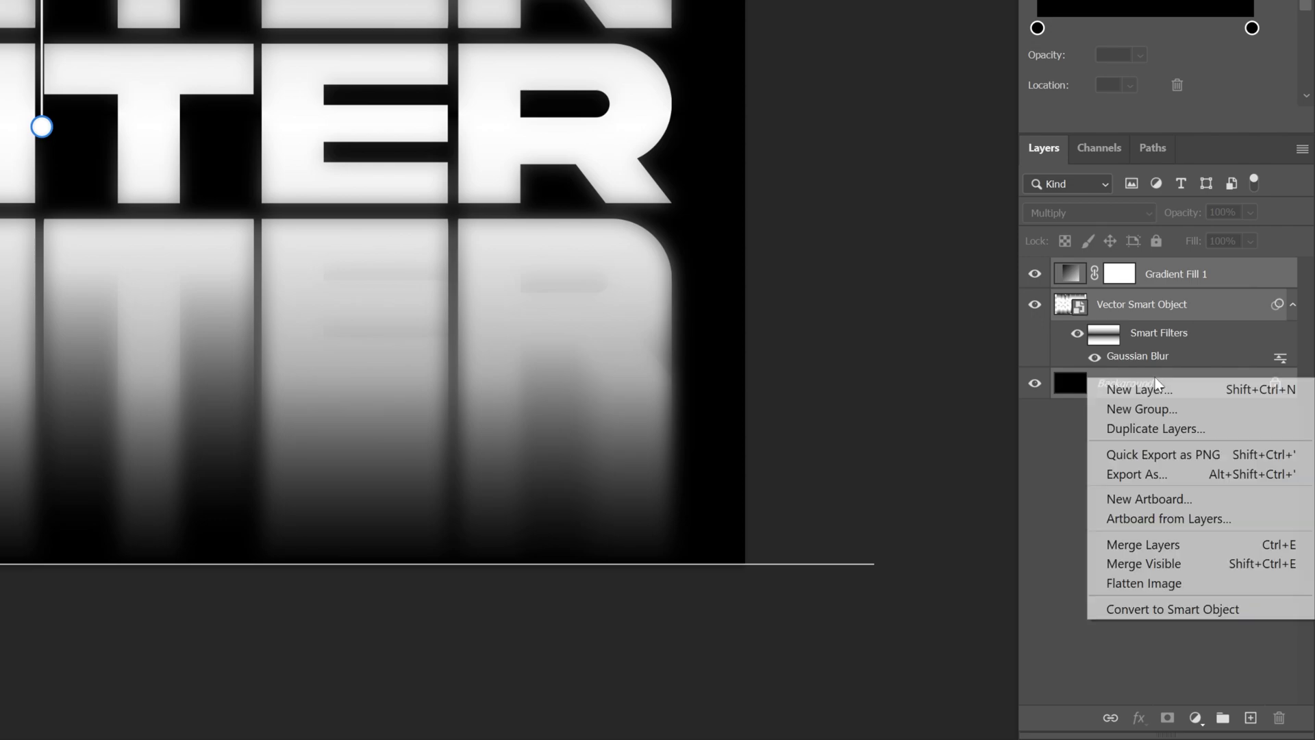
- Convert the layers into one smart object and open the Filter Gallery
click(1183, 609)
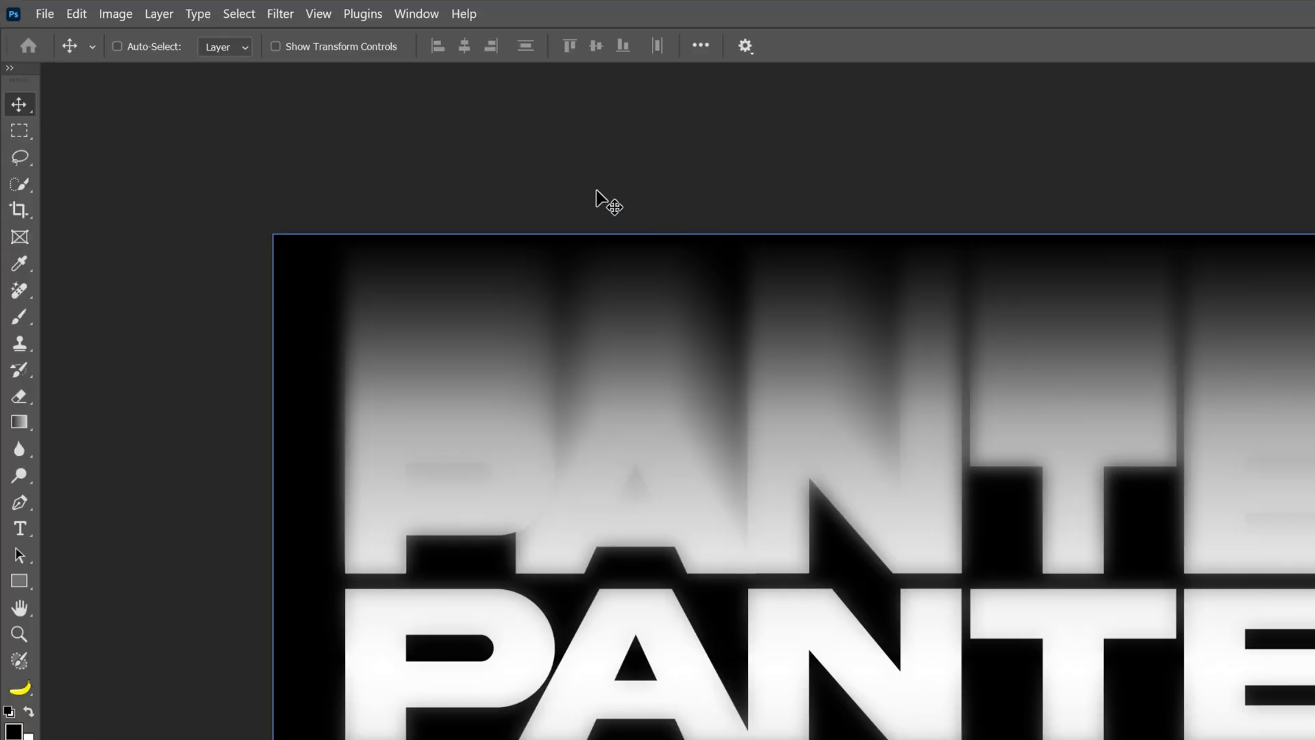
click(282, 14)
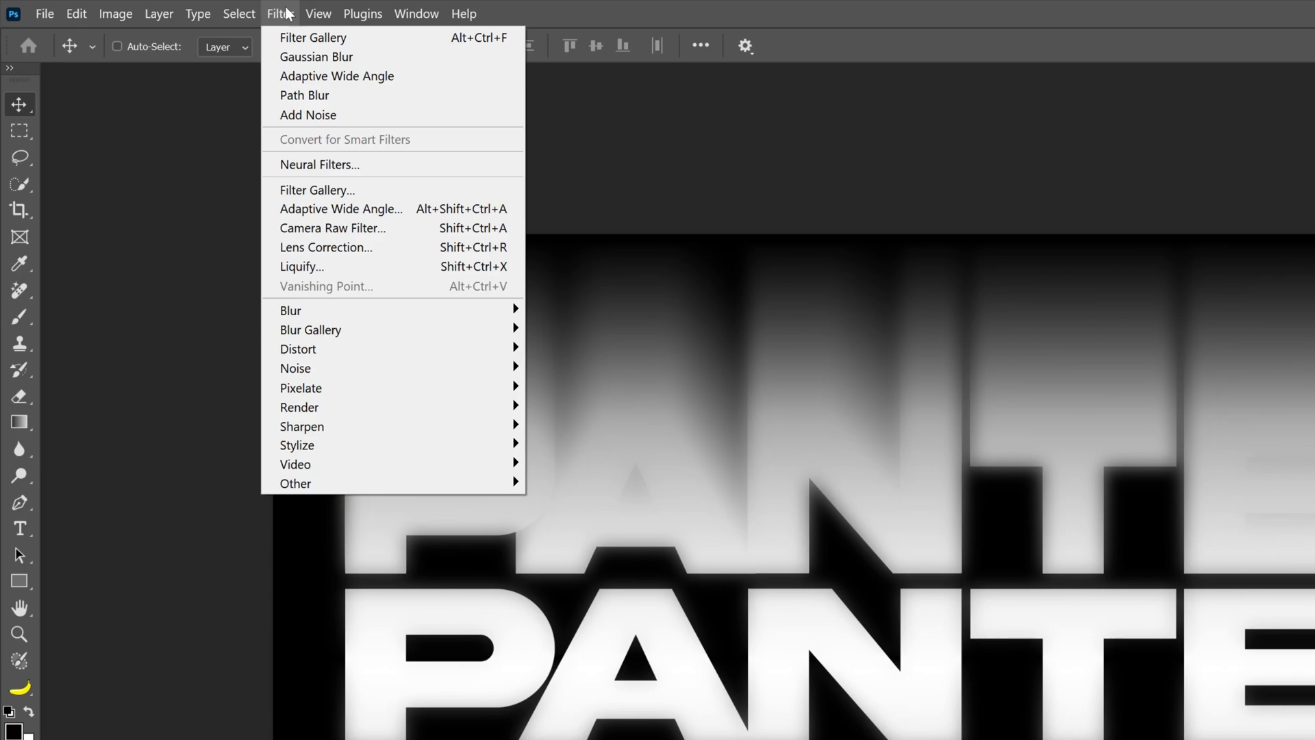
click(326, 192)
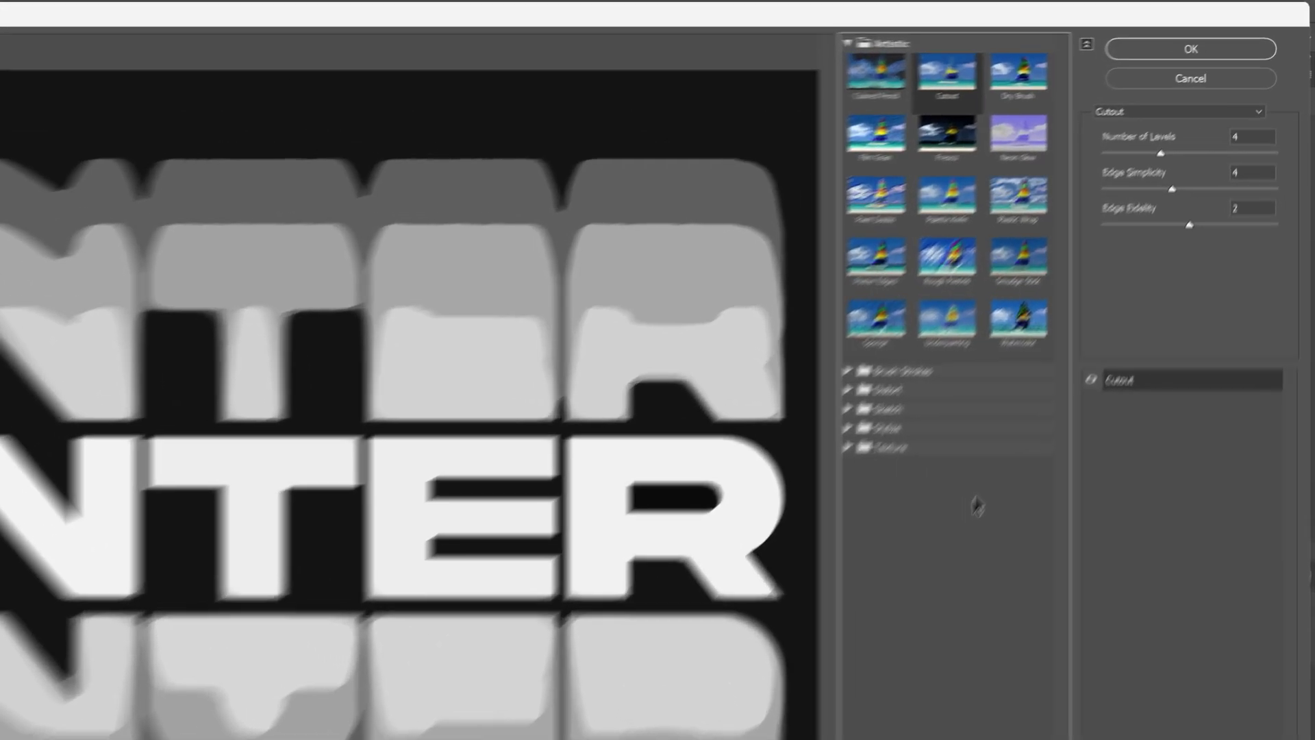
- Apply a Horizontal Grain texture with Contrast 90 and Intensity 73
click(937, 294)
click(878, 562)
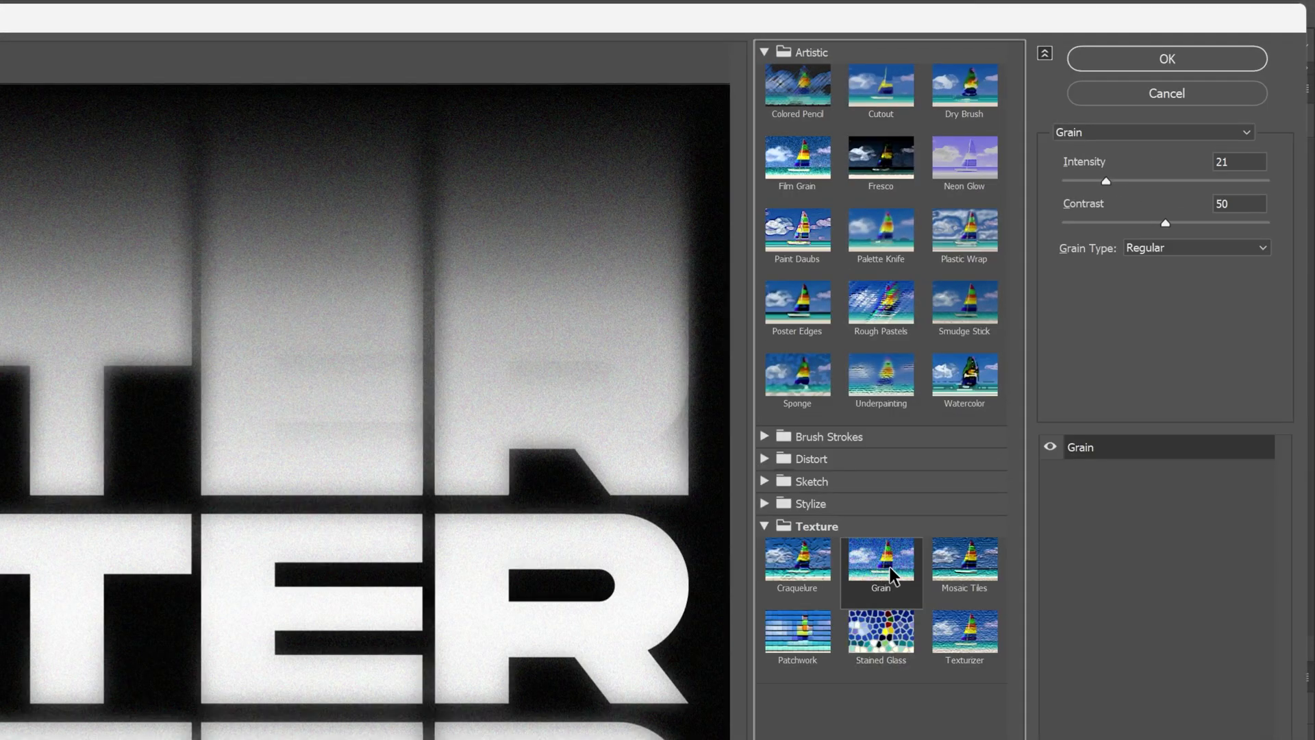
click(1164, 248)
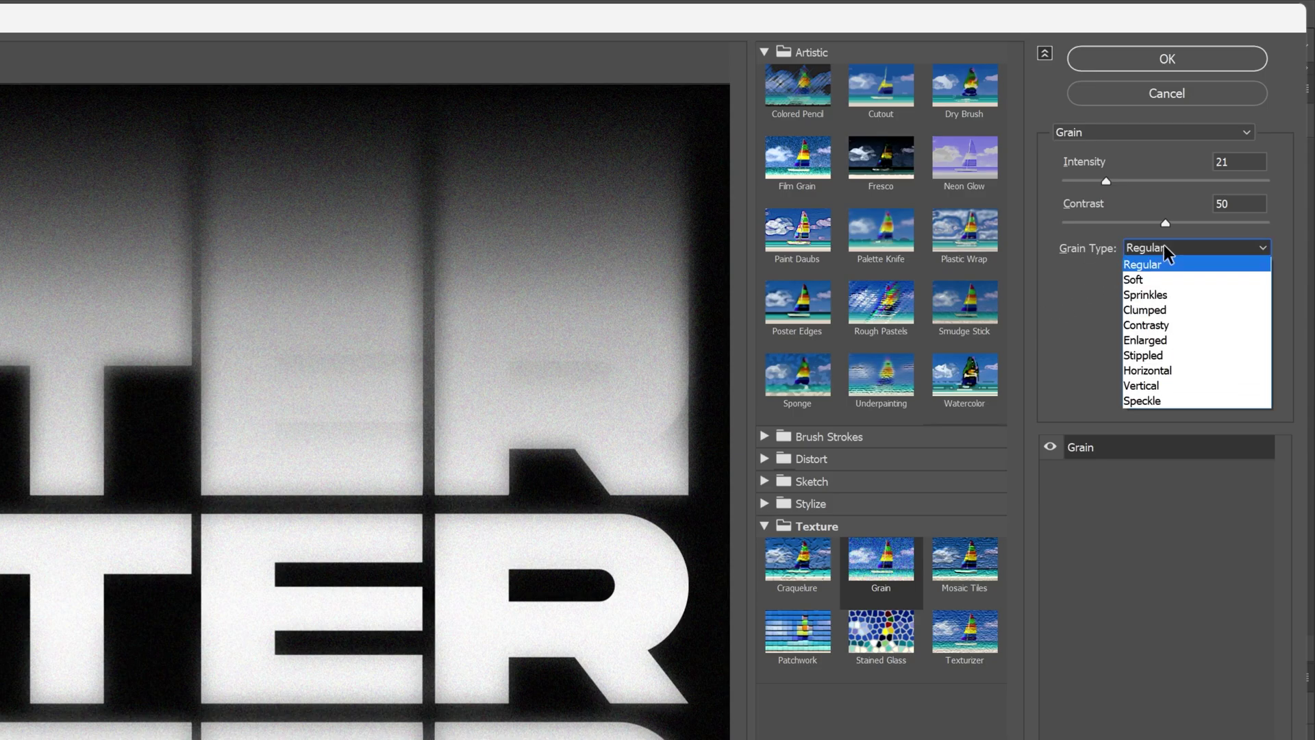
click(1172, 372)
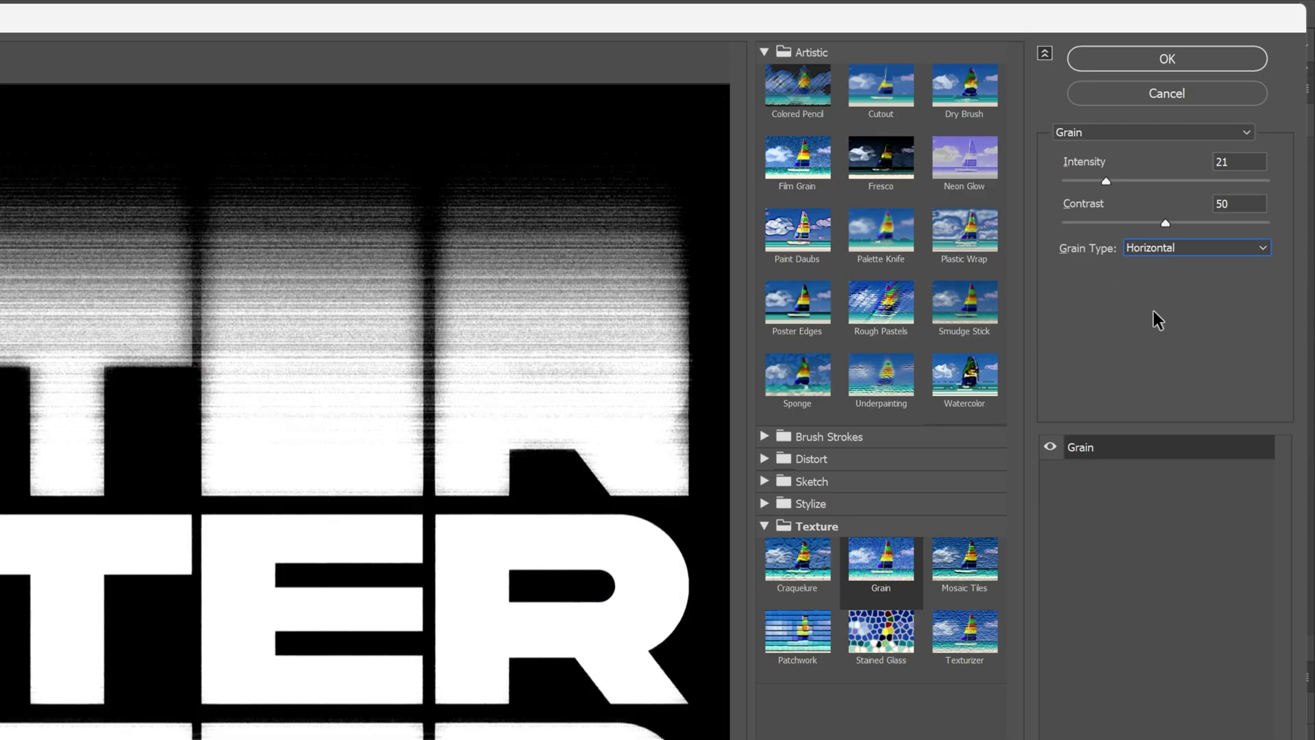
drag(1166, 224, 1248, 226)
drag(1107, 182, 1207, 177)
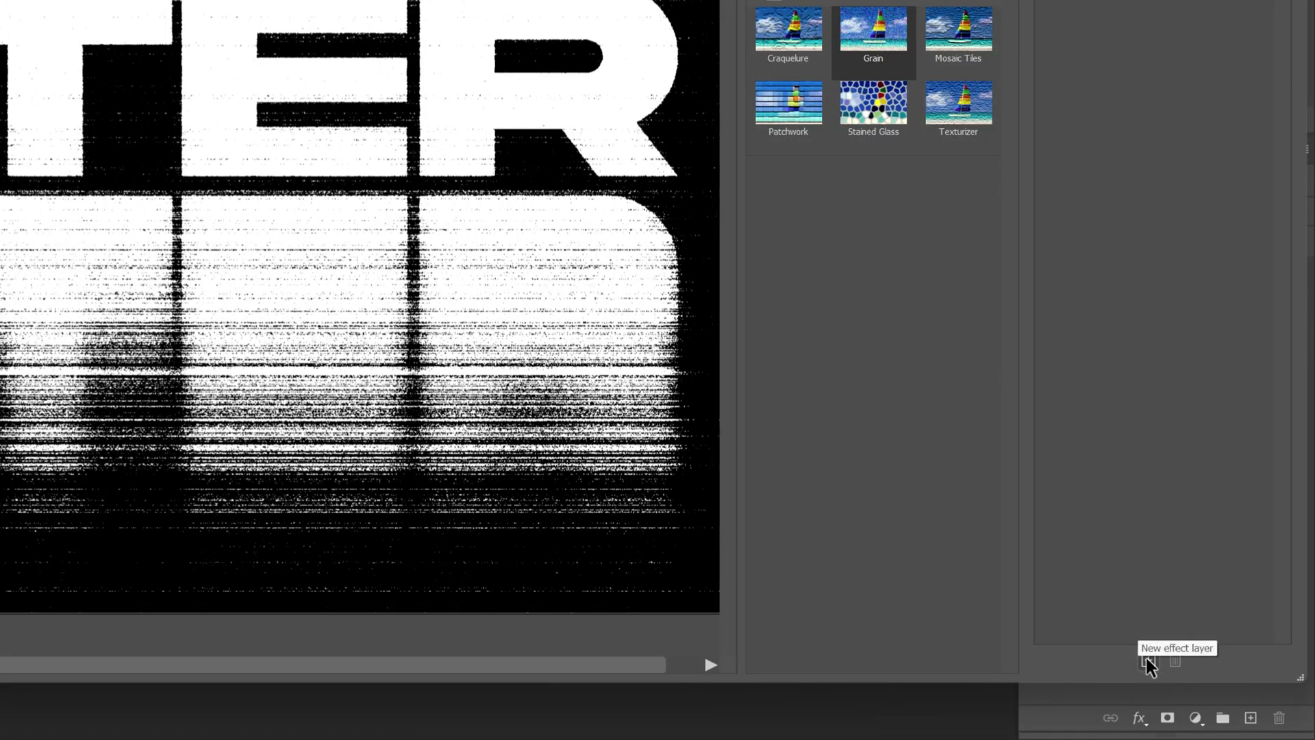
- Add a Torn Edges effect over Grain with Image Balance 13, Smoothness 13 and Contrast 7
click(1148, 661)
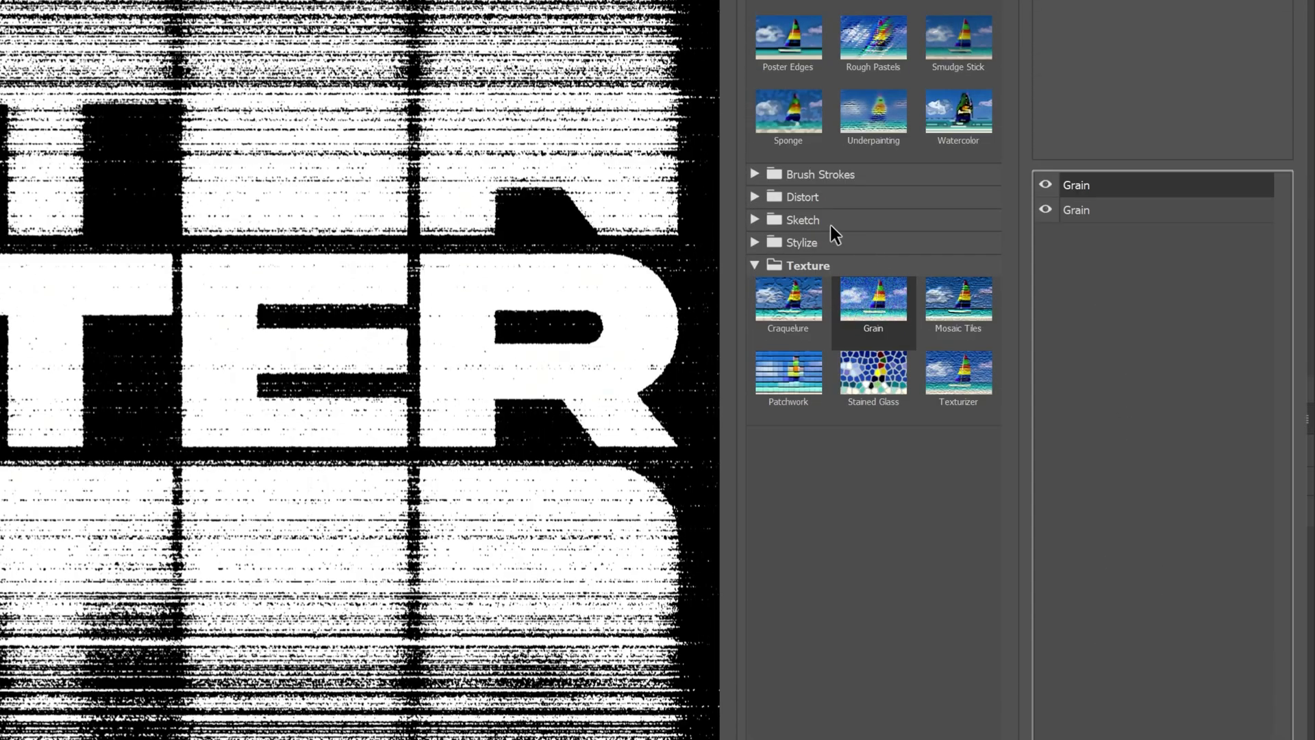
click(822, 221)
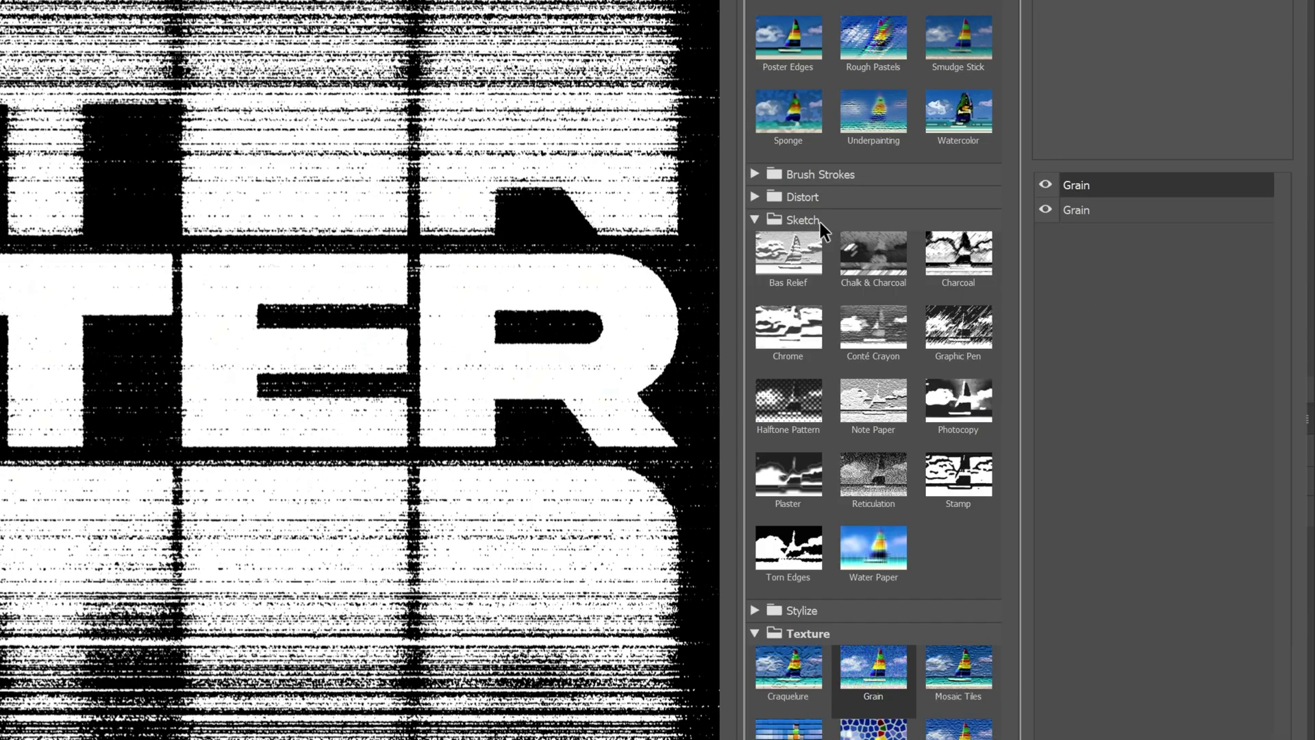
click(812, 553)
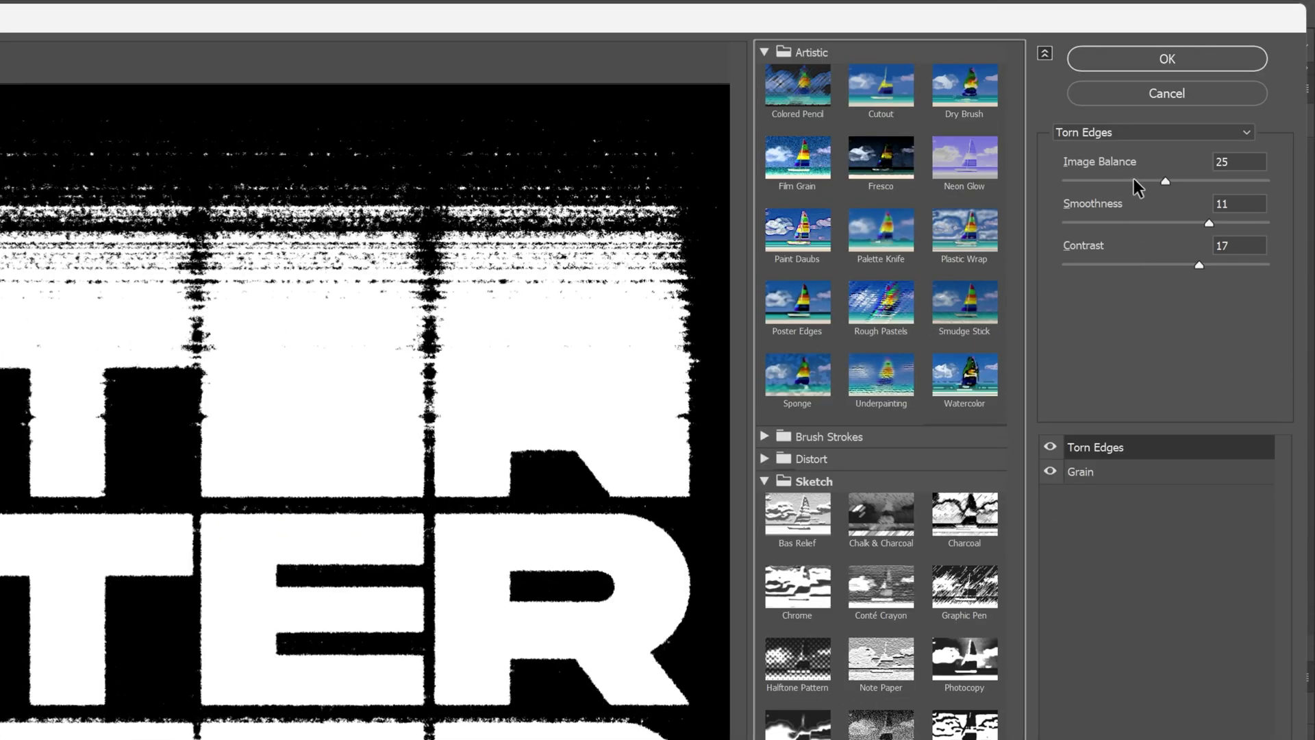
drag(1134, 180, 1116, 180)
drag(1199, 264, 1110, 260)
drag(1208, 222, 1248, 224)
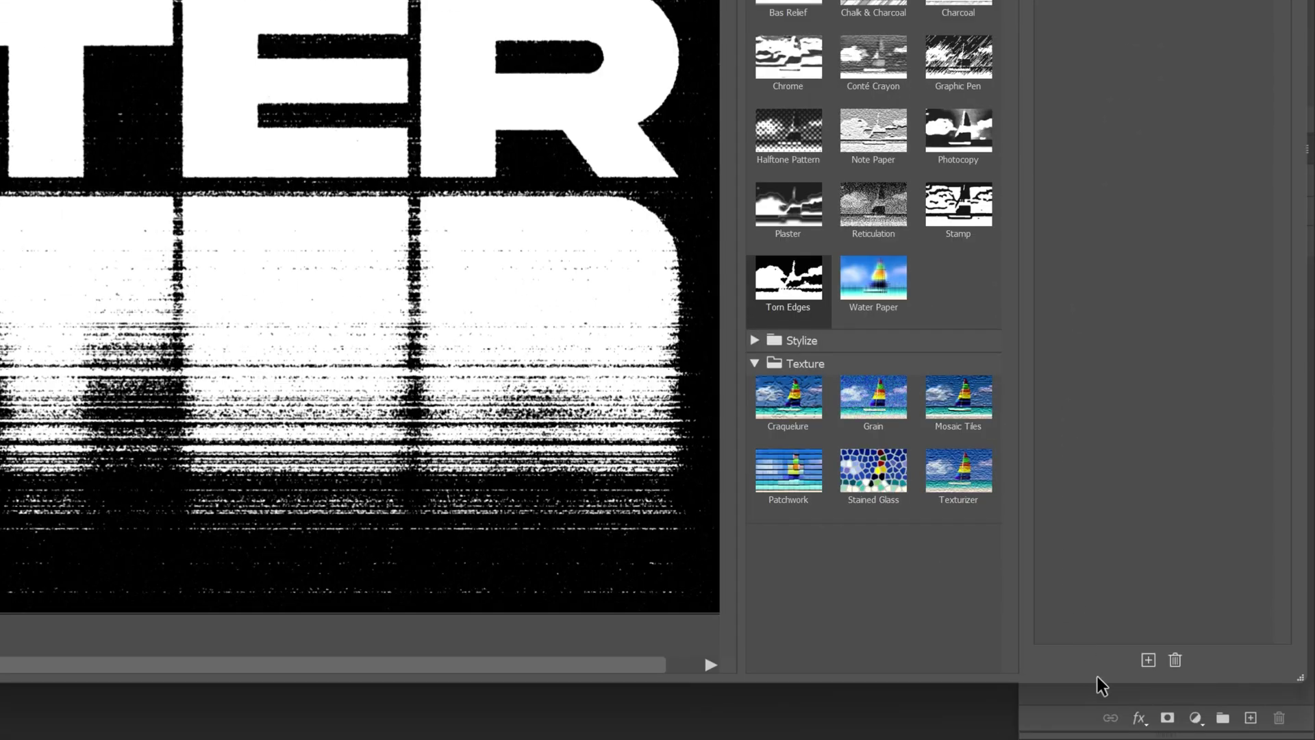
- Top the stack with Film Grain at Grain 5, Intensity 10, and apply all filters to PANTER
click(1150, 663)
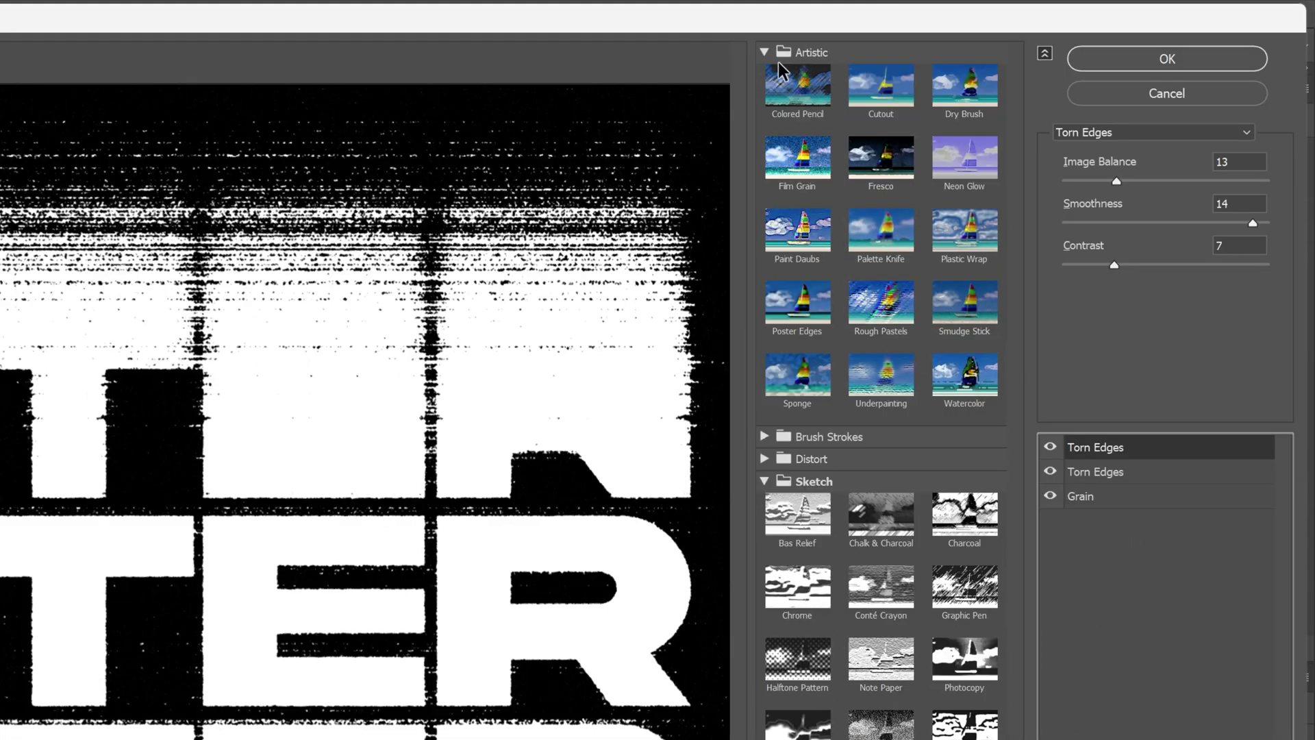
click(802, 168)
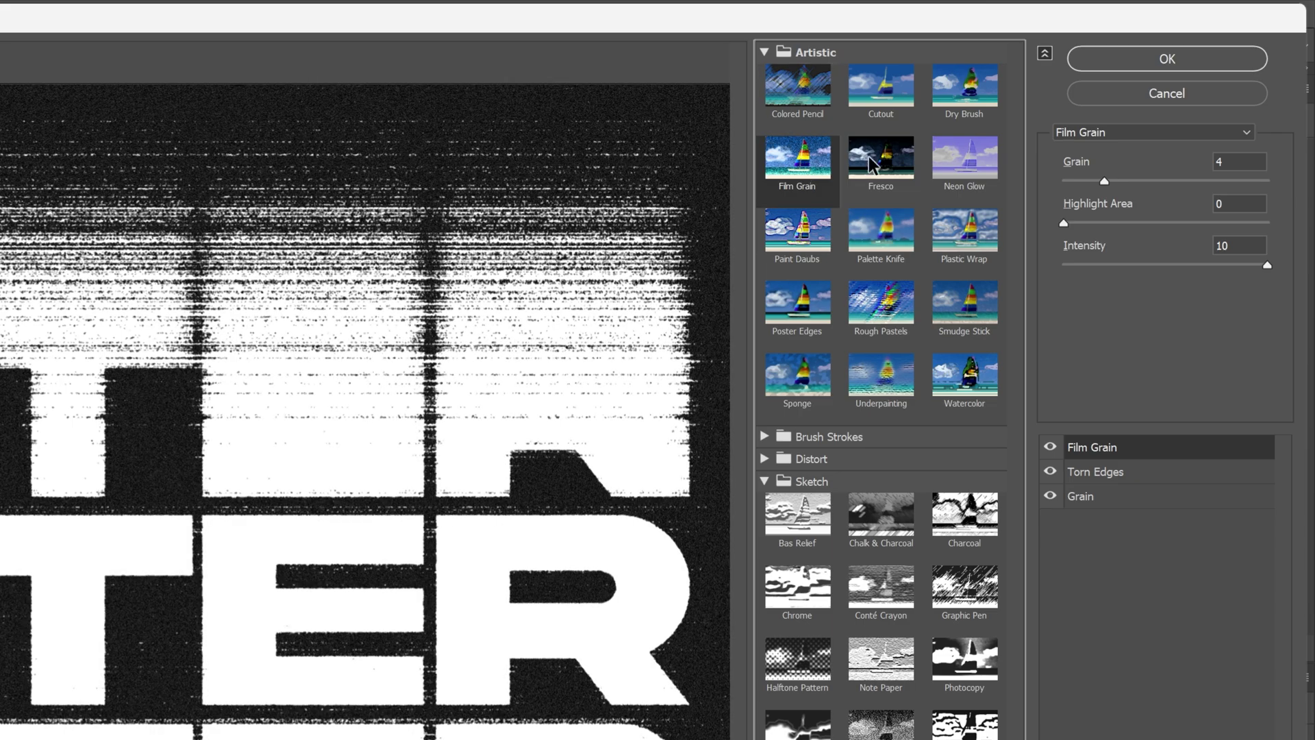
click(1226, 203)
click(1241, 247)
click(1103, 179)
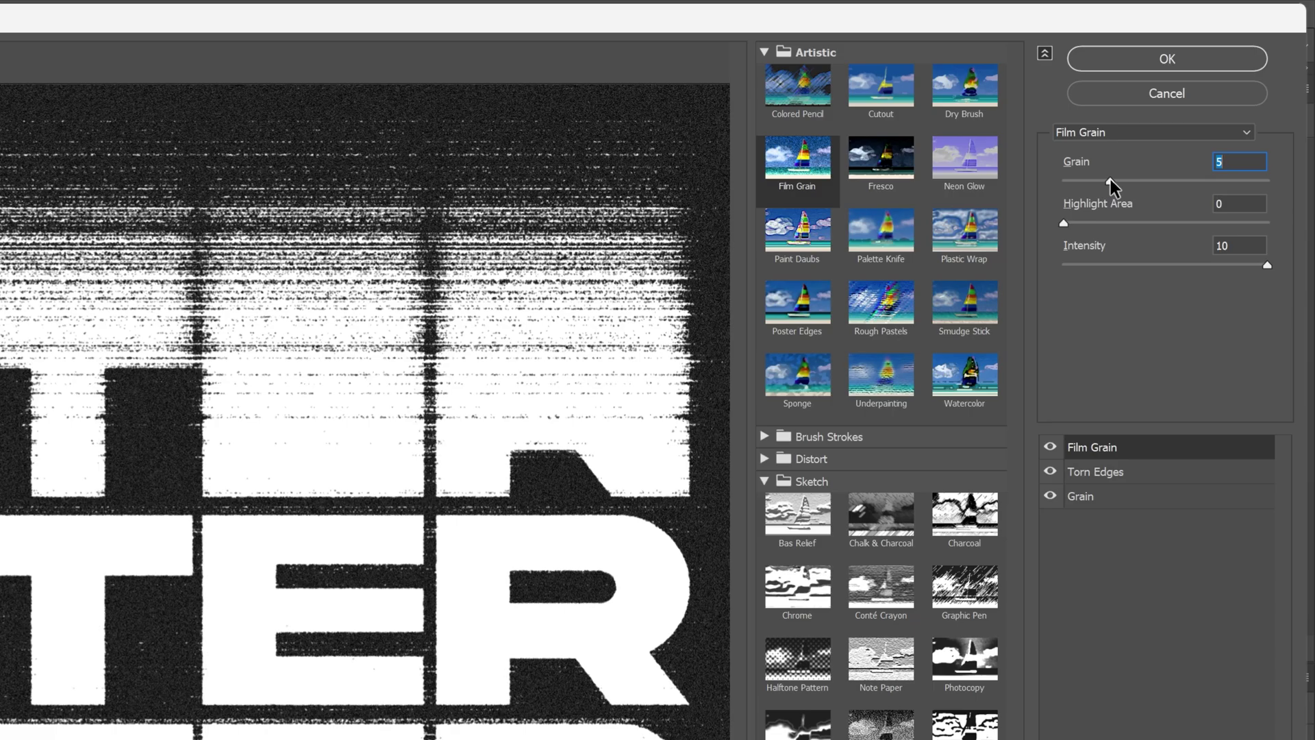
click(1102, 60)
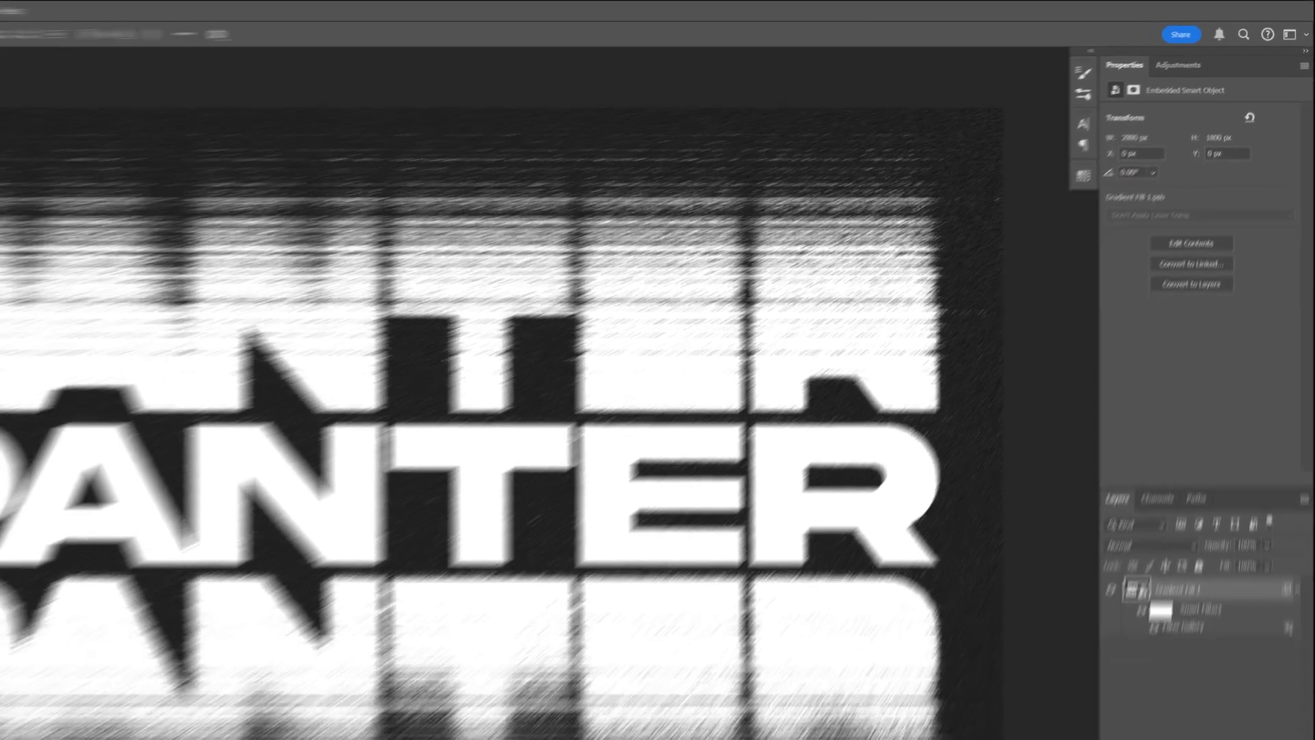